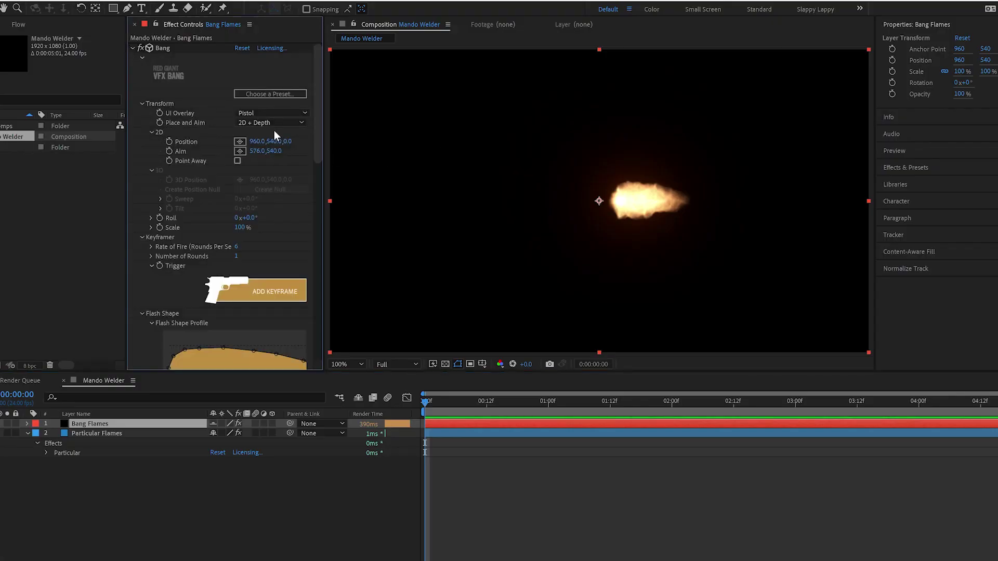
# Point the Bang flame straight upward by moving its 2D Aim point below the emitter to about 961, 808
pyautogui.click(165, 48)
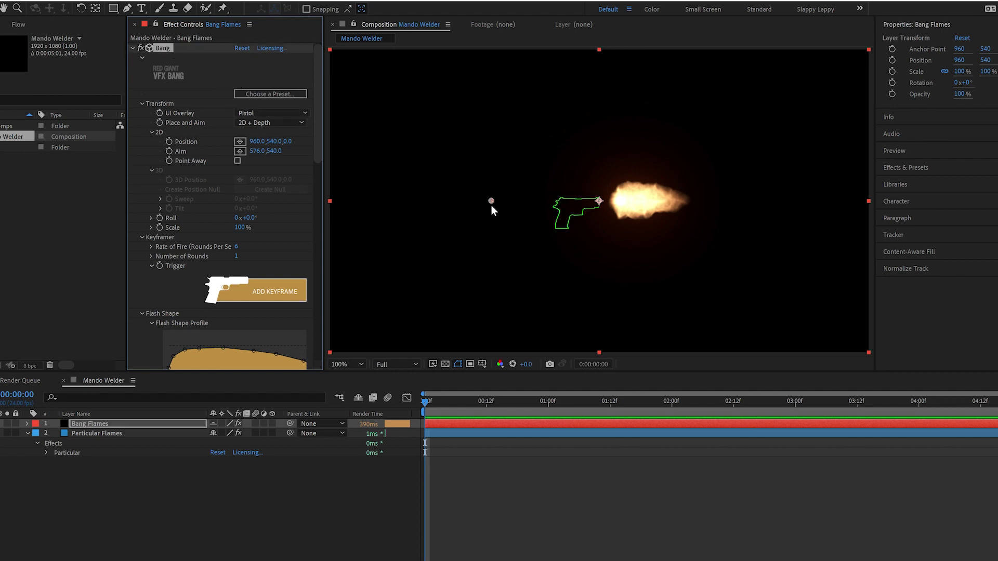
pyautogui.moveTo(491, 203); pyautogui.dragTo(598, 277)
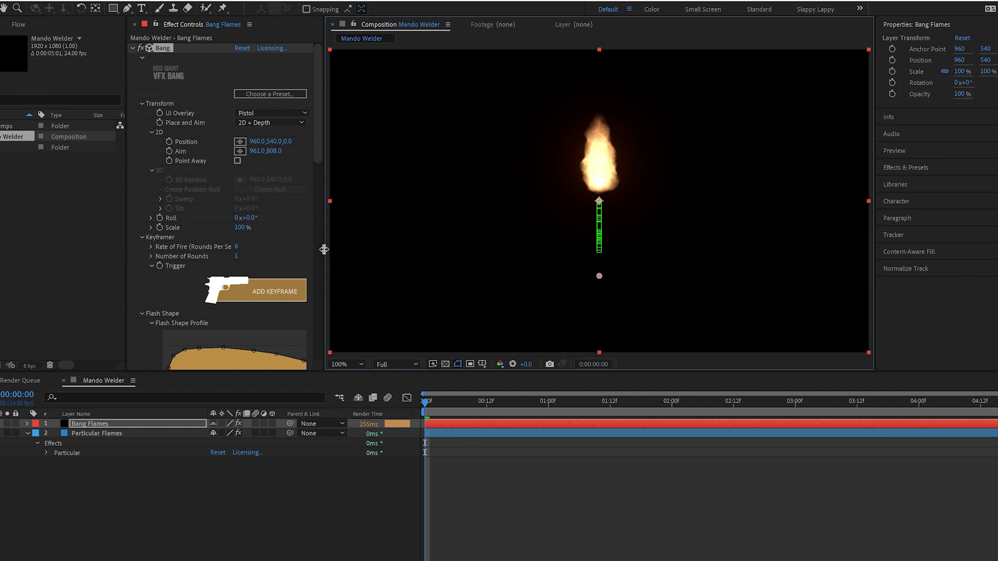
# Narrow the flame by lowering the overall height of the Flash Shape Profile, and increase Flash Length to 363
pyautogui.scroll(-3, 304, 252)
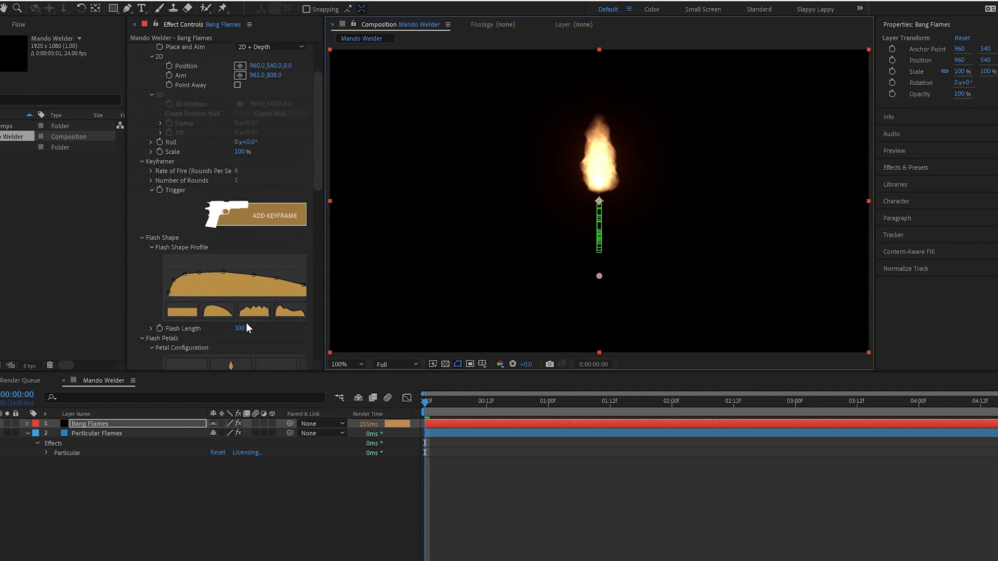
pyautogui.moveTo(125, 274); pyautogui.dragTo(71, 276)
pyautogui.moveTo(279, 268)
pyautogui.mouseDown()
pyautogui.moveTo(284, 287)
pyautogui.moveTo(285, 273)
pyautogui.mouseUp()
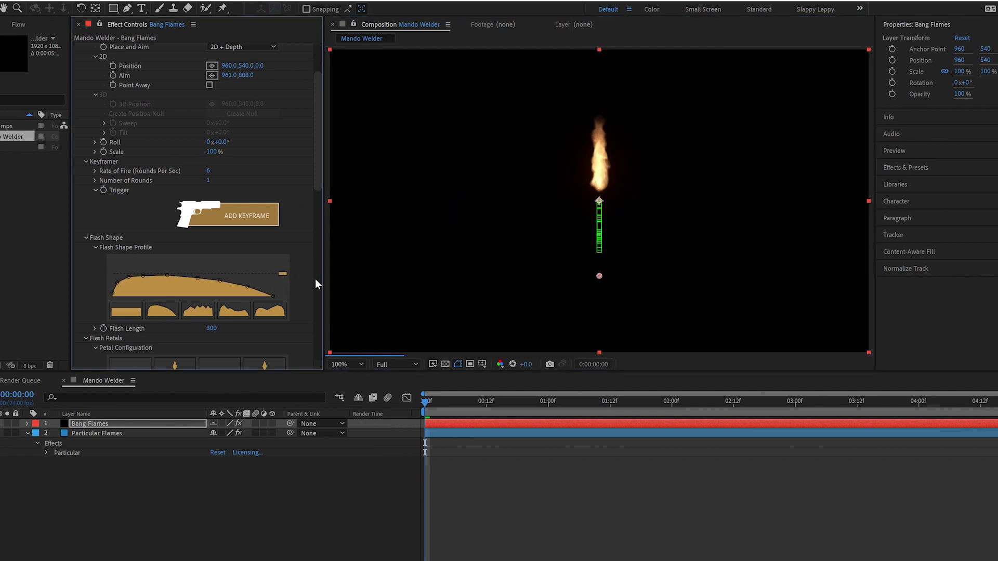
pyautogui.scroll(-1, 307, 283)
pyautogui.moveTo(213, 297); pyautogui.dragTo(247, 294)
# Change the Flash Color in the Bang effect's Flash Properties to light blue
pyautogui.scroll(-9, 305, 291)
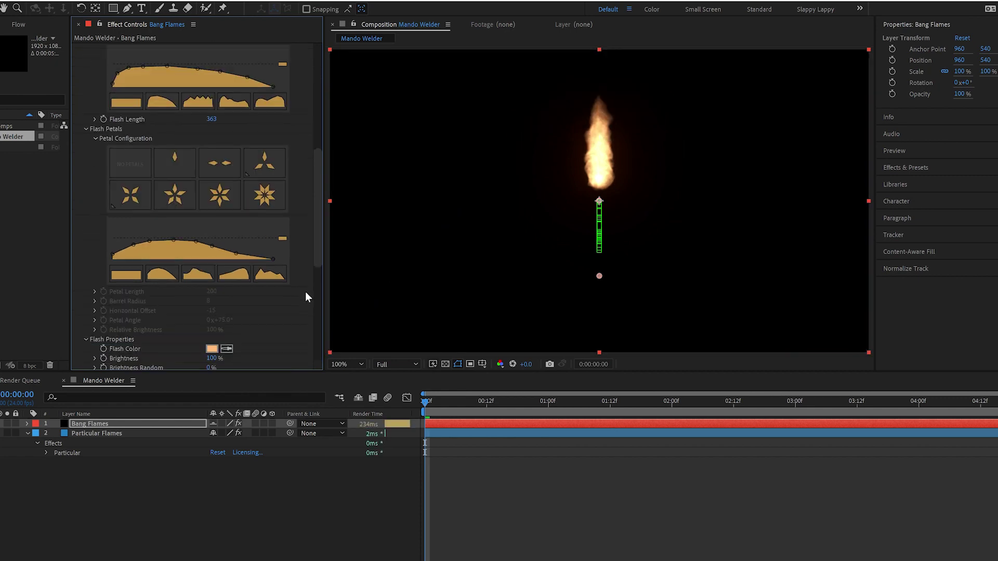
pyautogui.click(214, 225)
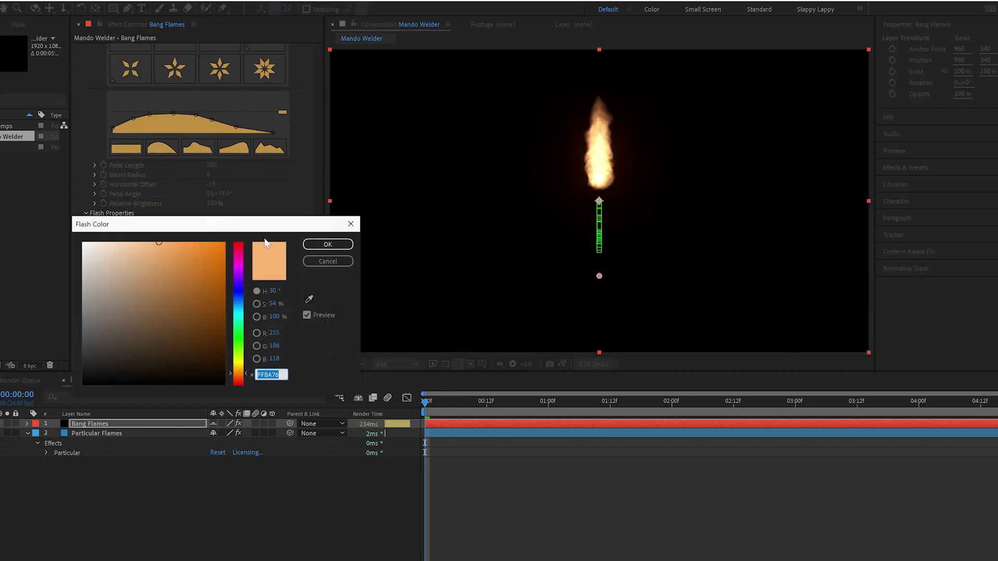
pyautogui.click(239, 303)
pyautogui.click(306, 243)
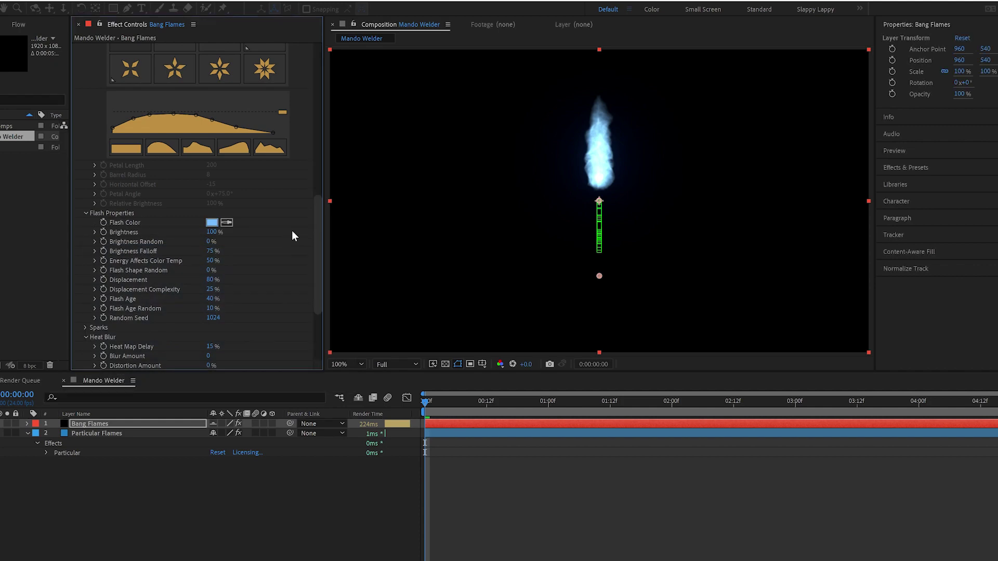
# Smooth the flame by setting Displacement to 15% and Flash Age Random to 2% in the Flash Properties
pyautogui.click(216, 337)
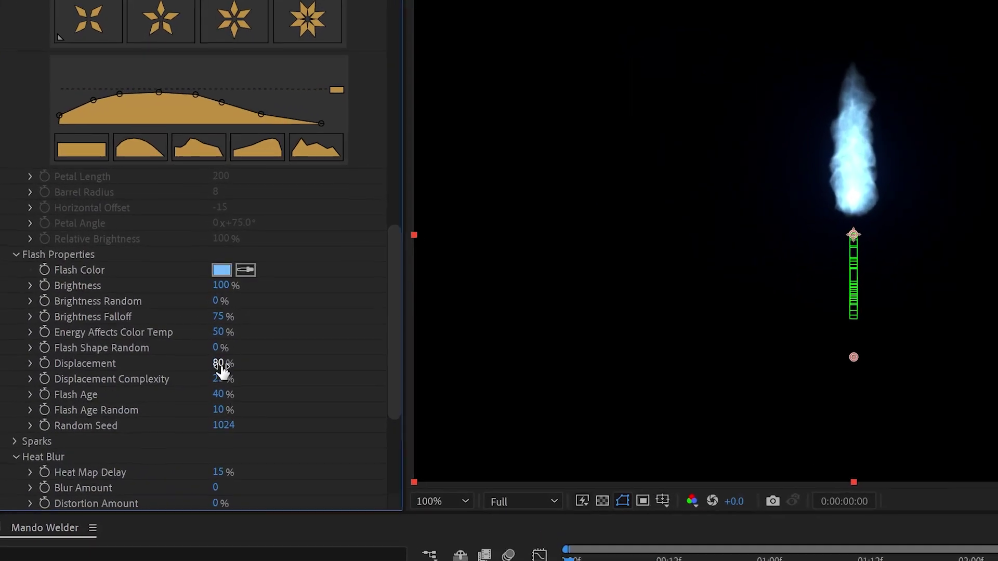
pyautogui.write('5')
pyautogui.click(340, 400)
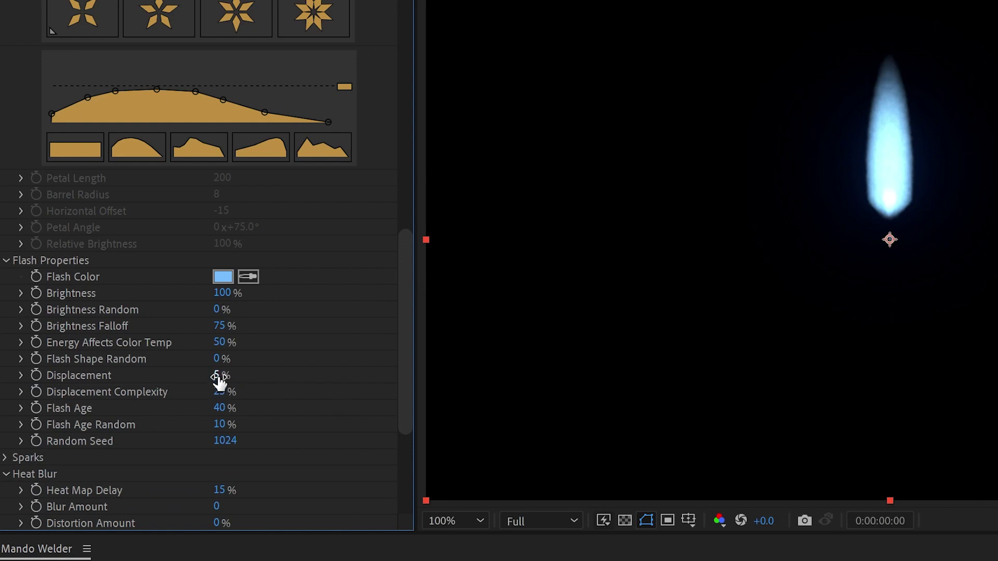
pyautogui.moveTo(217, 380); pyautogui.dragTo(231, 379)
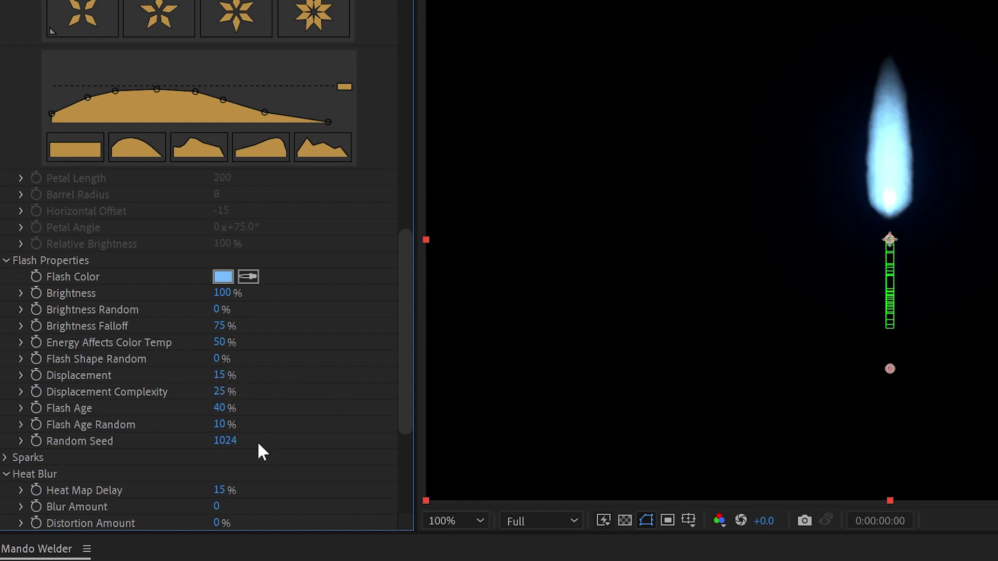
pyautogui.click(219, 428)
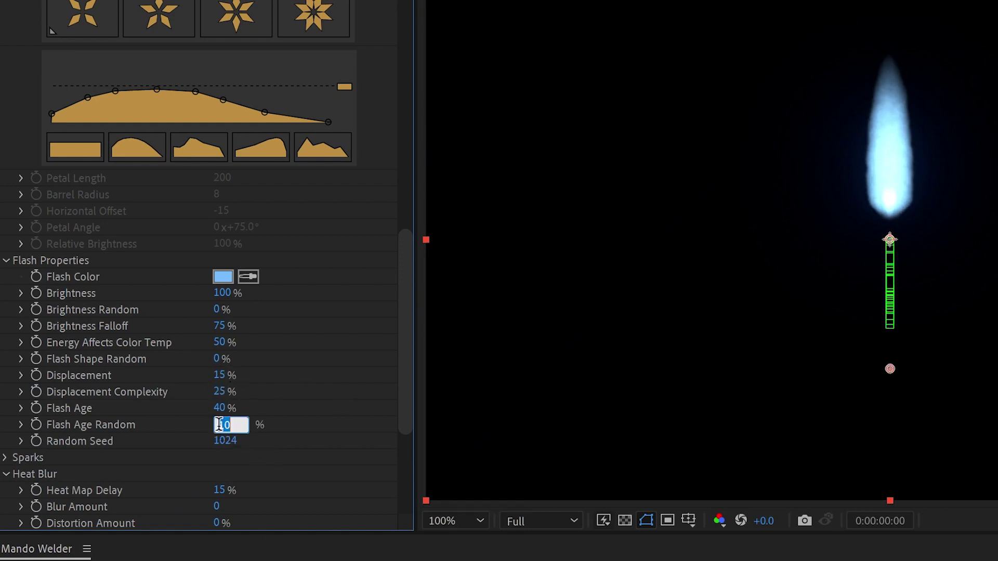
pyautogui.click(295, 403)
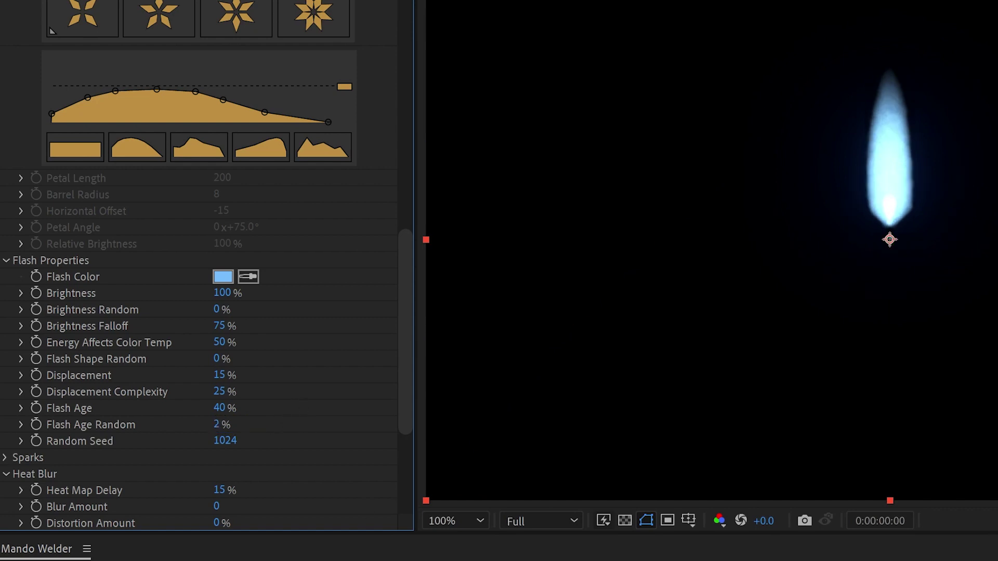
# Play back the blue flame animation and examine the Place and Aim options of the Bang effect
pyautogui.press('space')
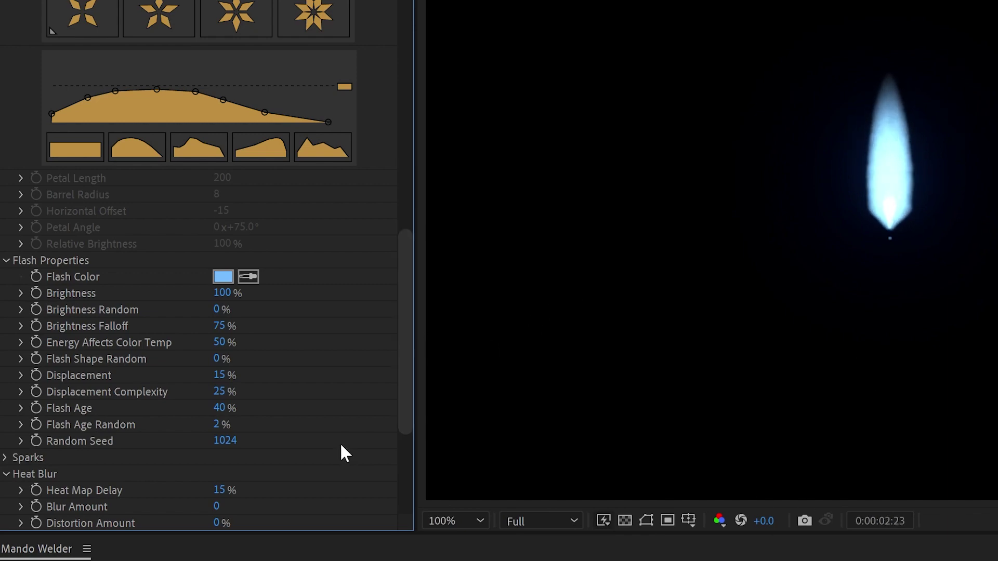
pyautogui.moveTo(398, 383); pyautogui.dragTo(414, 99)
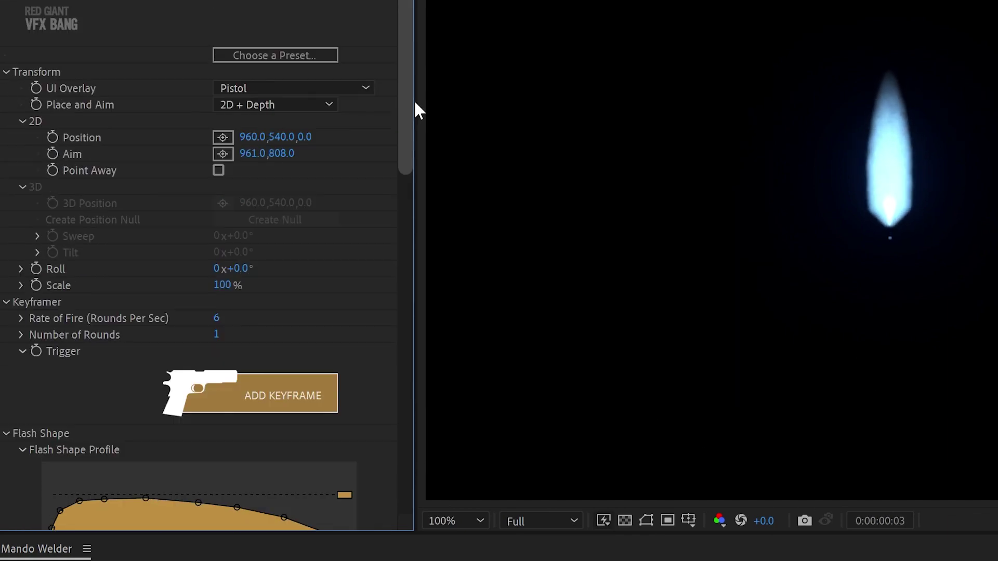
pyautogui.click(831, 559)
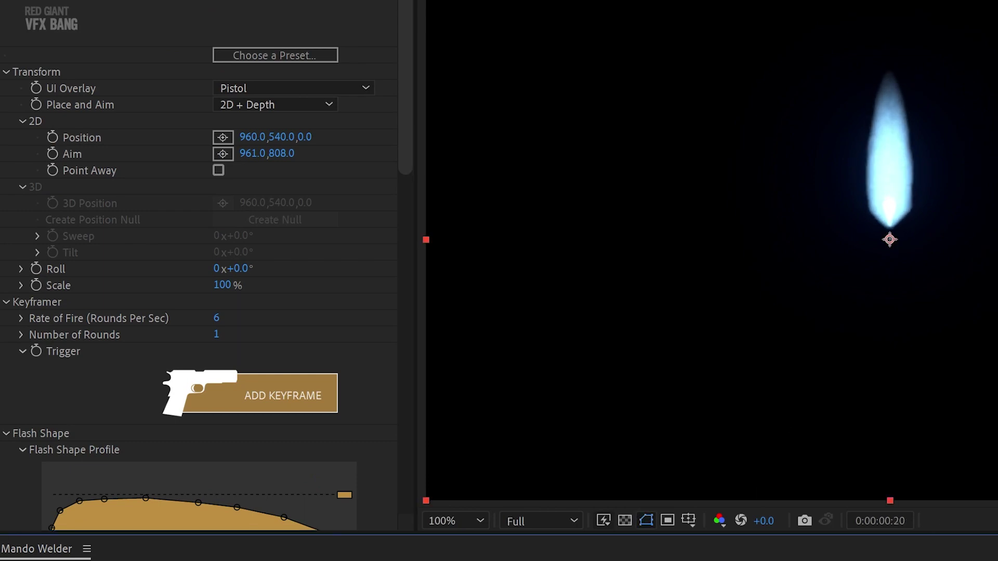
pyautogui.click(309, 104)
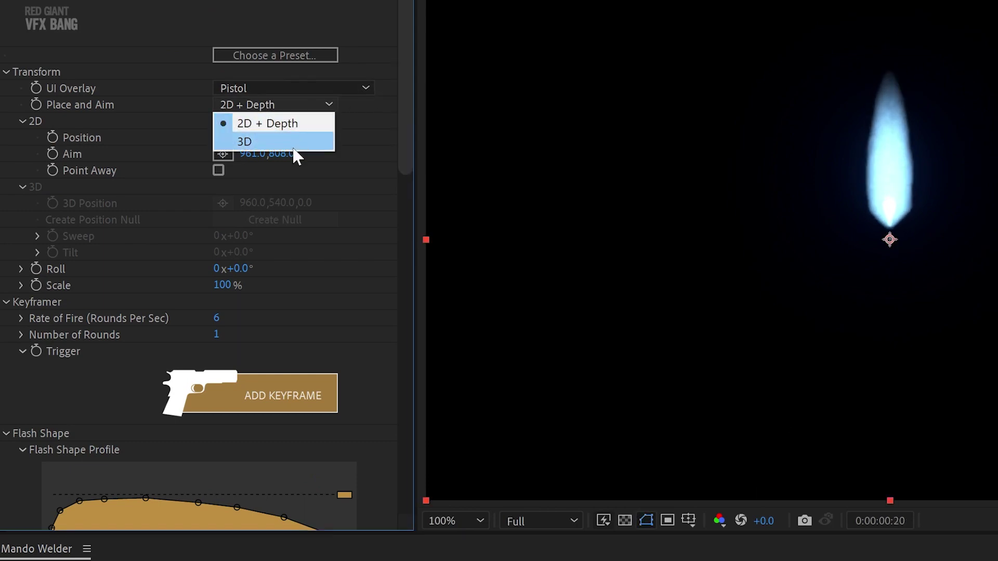
pyautogui.click(356, 139)
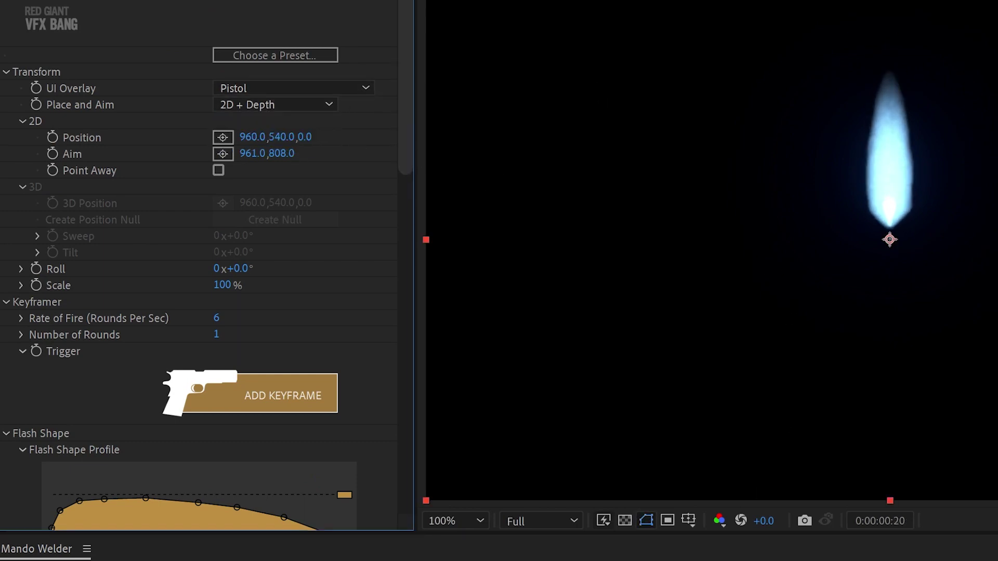
pyautogui.press('space')
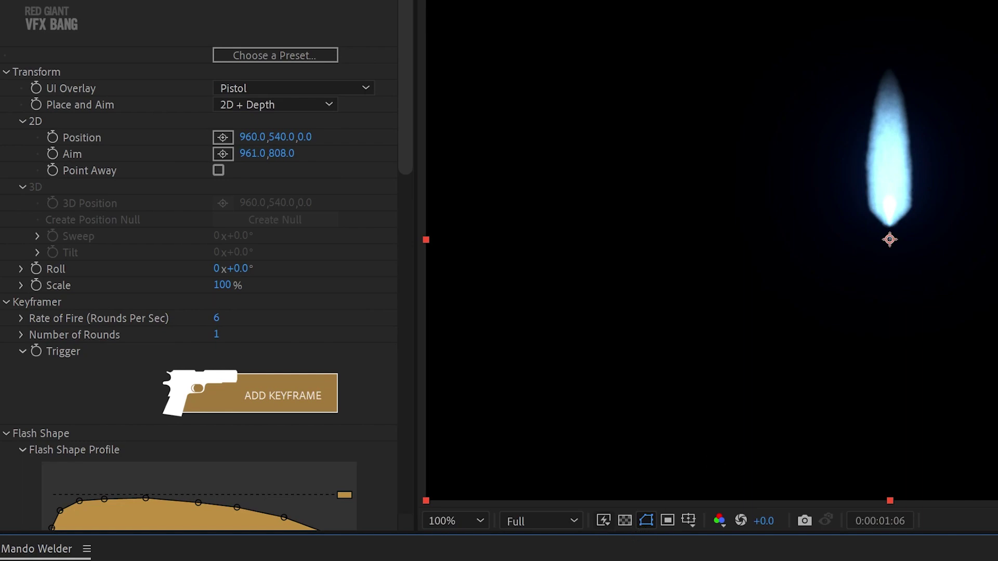
pyautogui.click(449, 538)
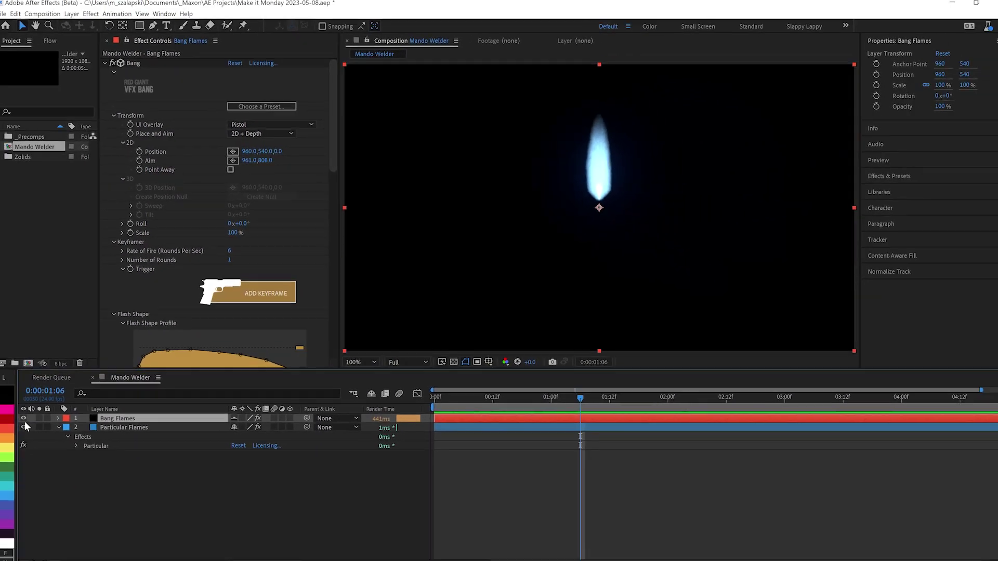
# Hide the Bang Flames layer in both the composition and the layer list, and scrub through the Particular Flames particles
pyautogui.click(26, 418)
pyautogui.click(369, 389)
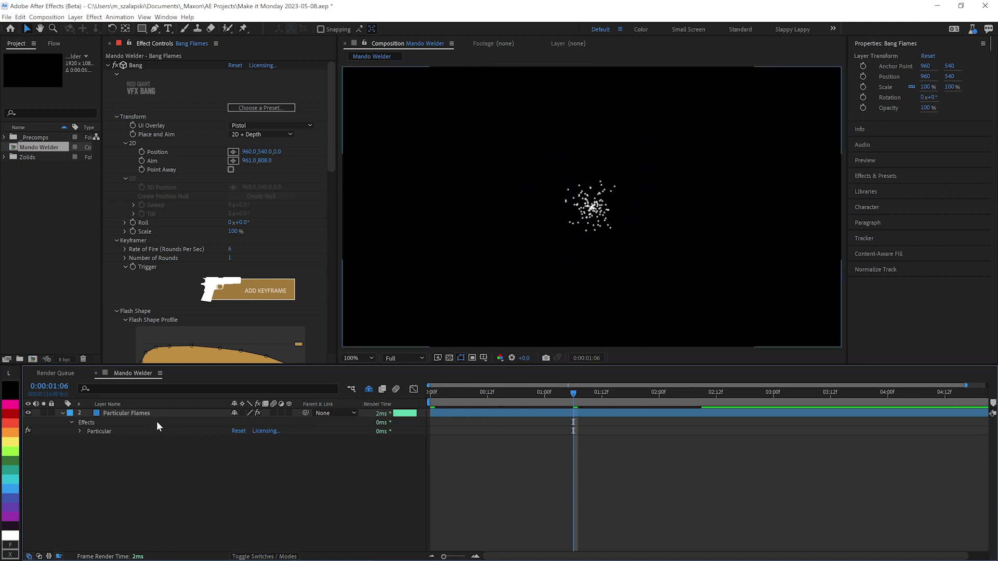
pyautogui.click(136, 414)
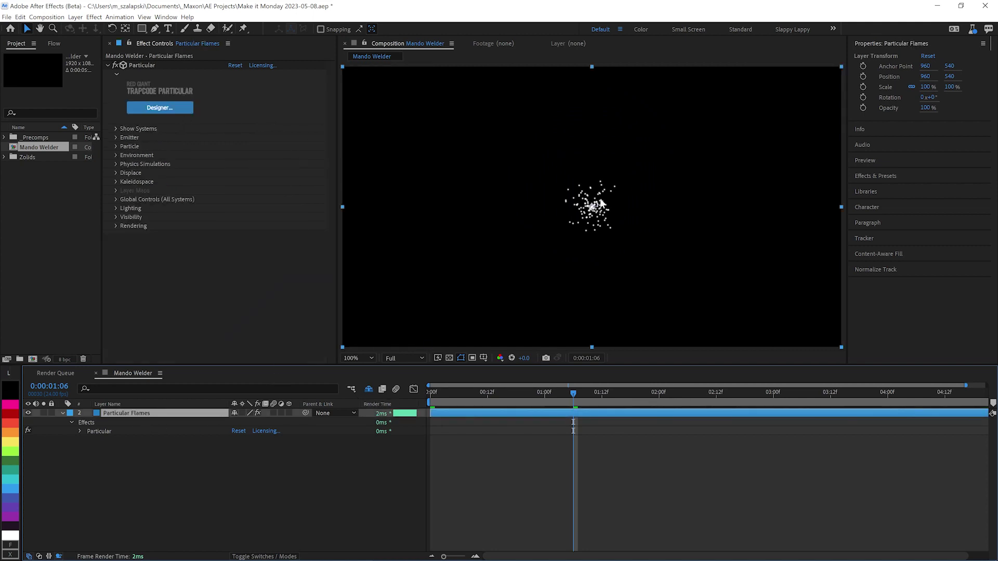
pyautogui.moveTo(512, 391); pyautogui.dragTo(563, 410)
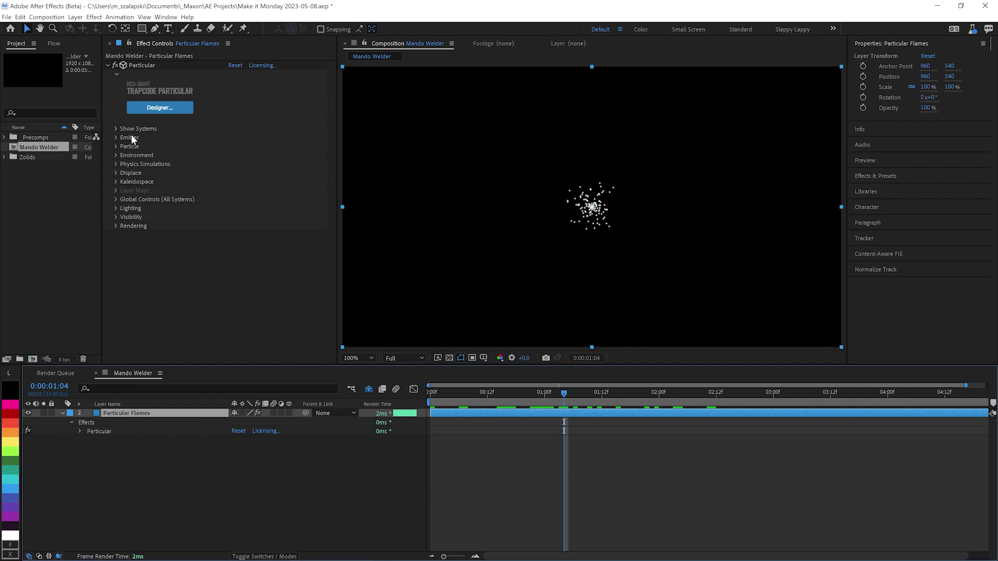
# Create a new Spot light layer, accepting the existing light settings
pyautogui.click(94, 17)
pyautogui.moveTo(107, 14)
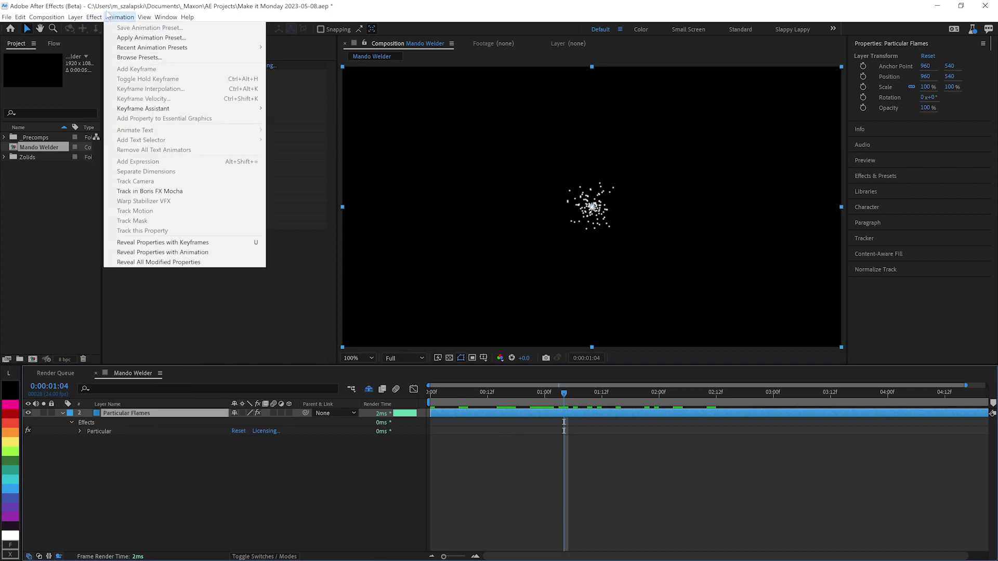
pyautogui.moveTo(75, 17)
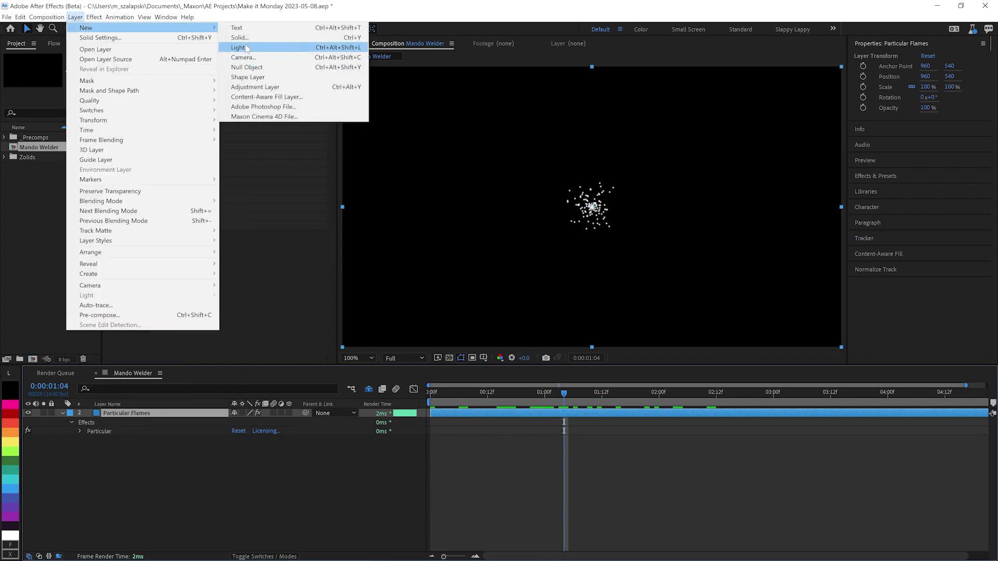
pyautogui.click(239, 47)
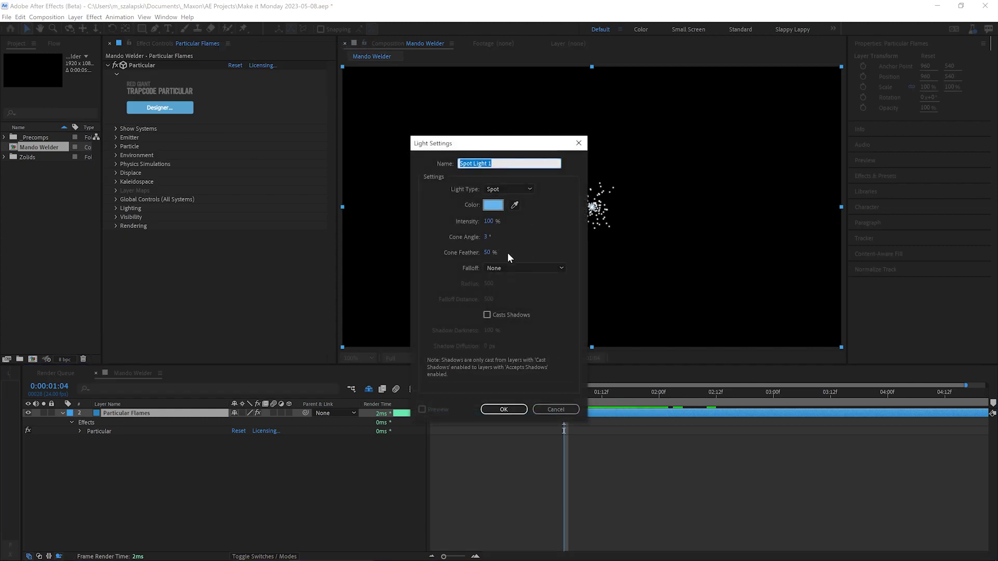
pyautogui.click(512, 413)
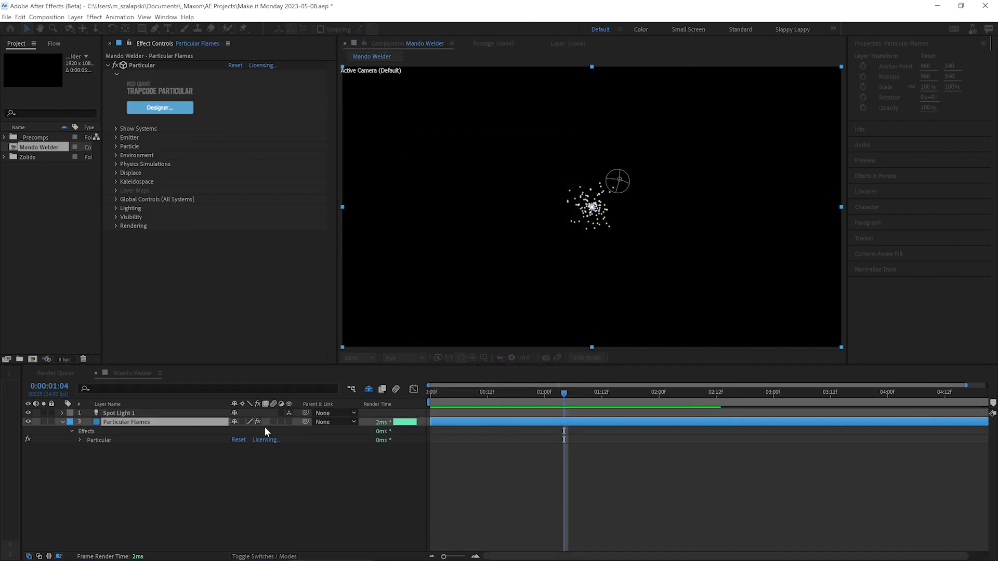
# Position the spot light at 960, 540, 0 and aim it upward by setting its Point of Interest Y to 146
pyautogui.press('p')
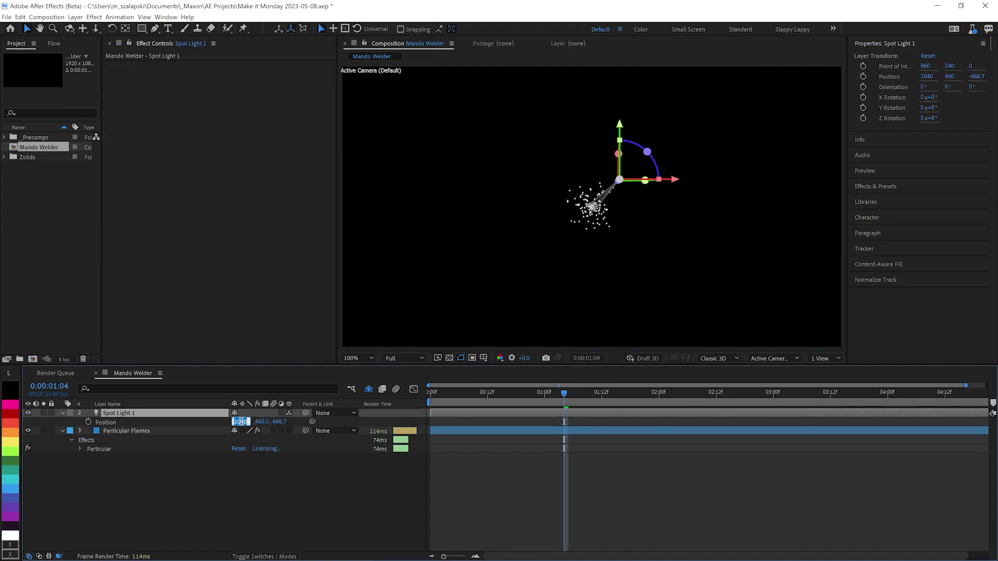
pyautogui.press('Tab')
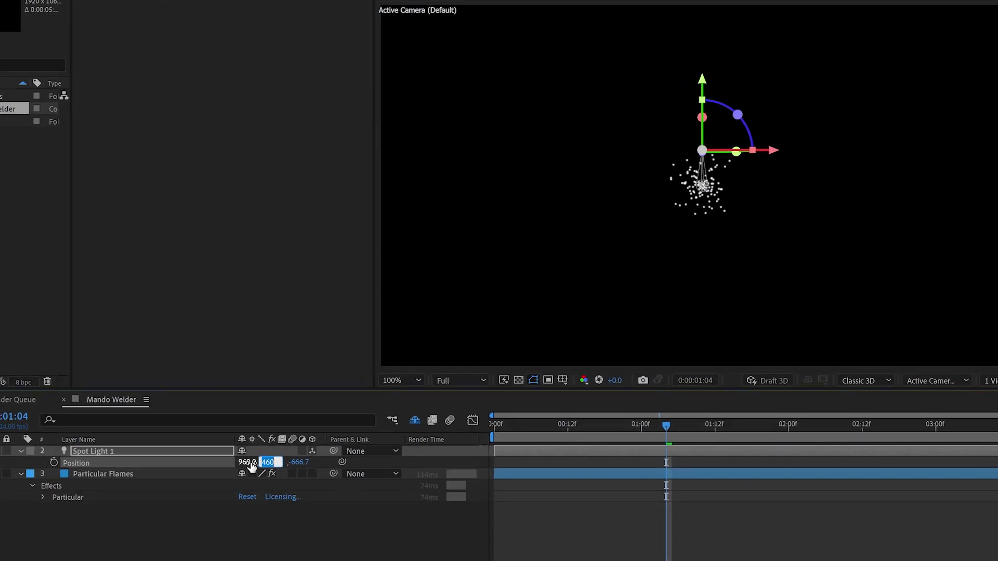
pyautogui.write('540')
pyautogui.press('Tab')
pyautogui.write('0')
pyautogui.press('Return')
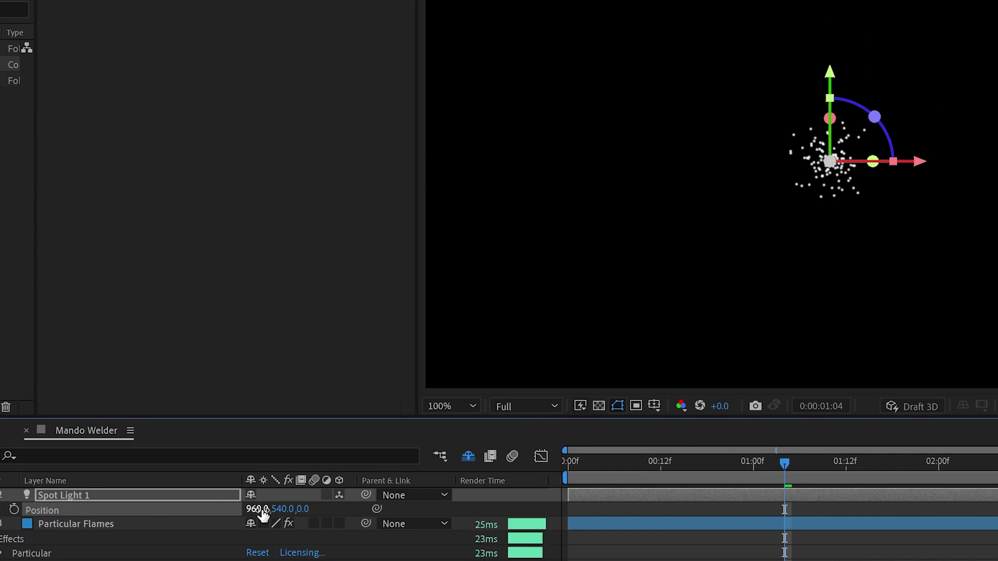
pyautogui.press('a')
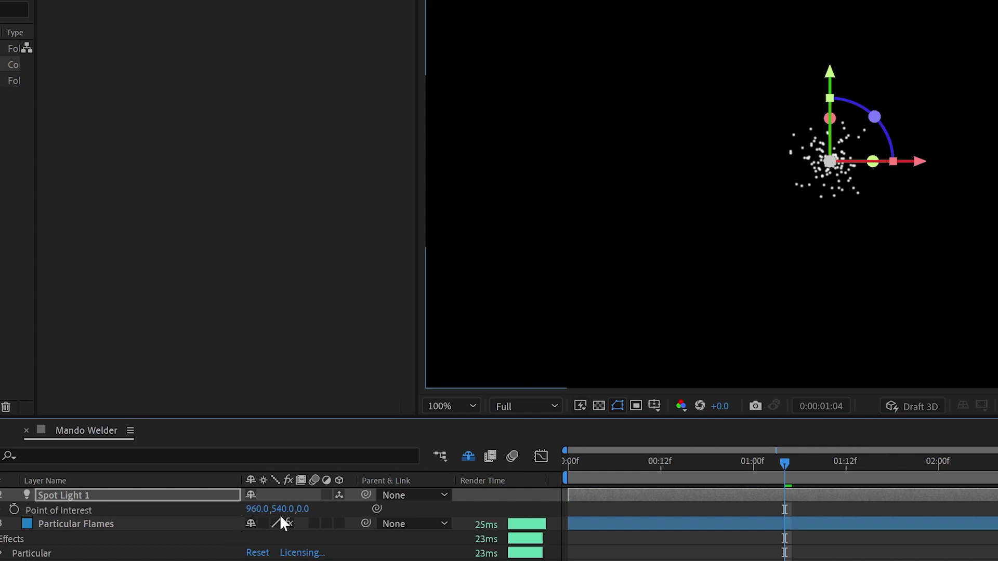
pyautogui.moveTo(285, 510); pyautogui.dragTo(243, 514)
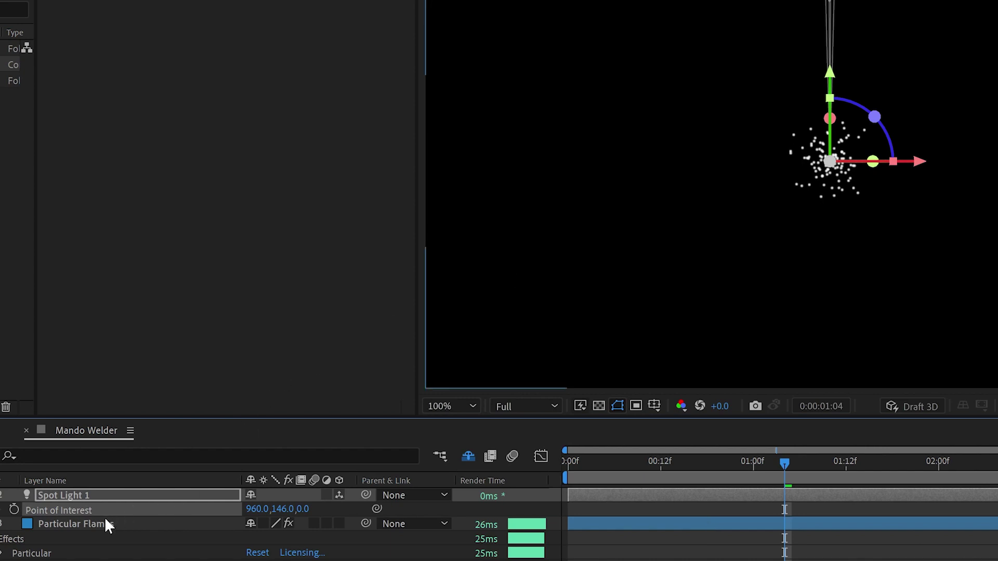
# Rename the spot light layer as Emitter 01
pyautogui.click(88, 496)
pyautogui.press('Return')
pyautogui.write('Emitt')
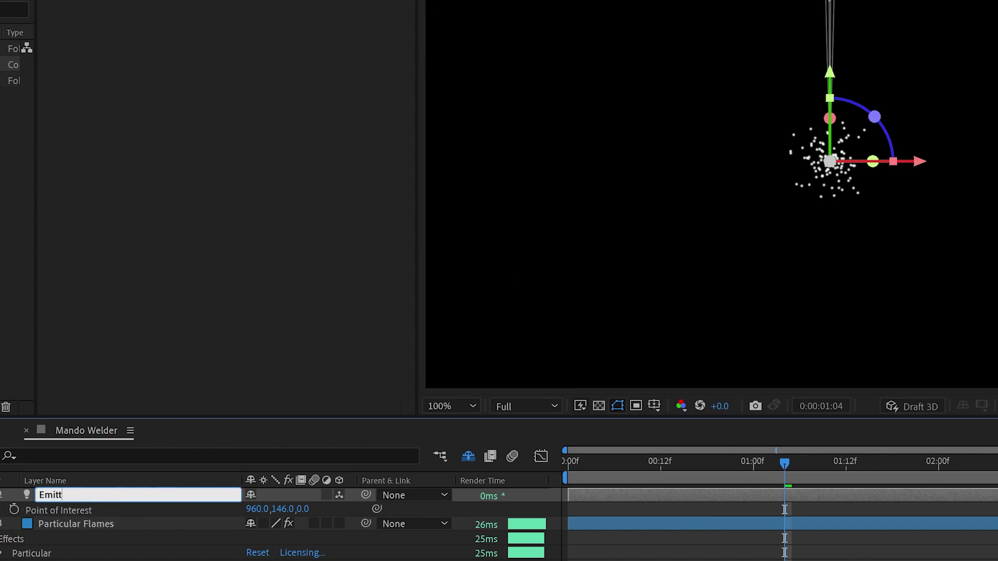
pyautogui.write('er 01')
pyautogui.press('Return')
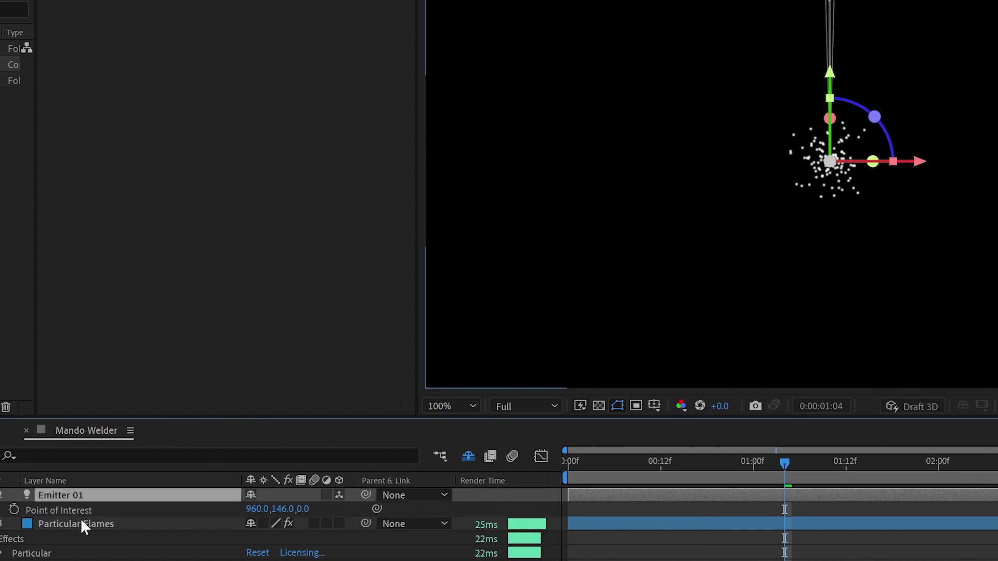
# Set the Particular emitter type on the Particular Flames layer to Light(s)
pyautogui.click(114, 522)
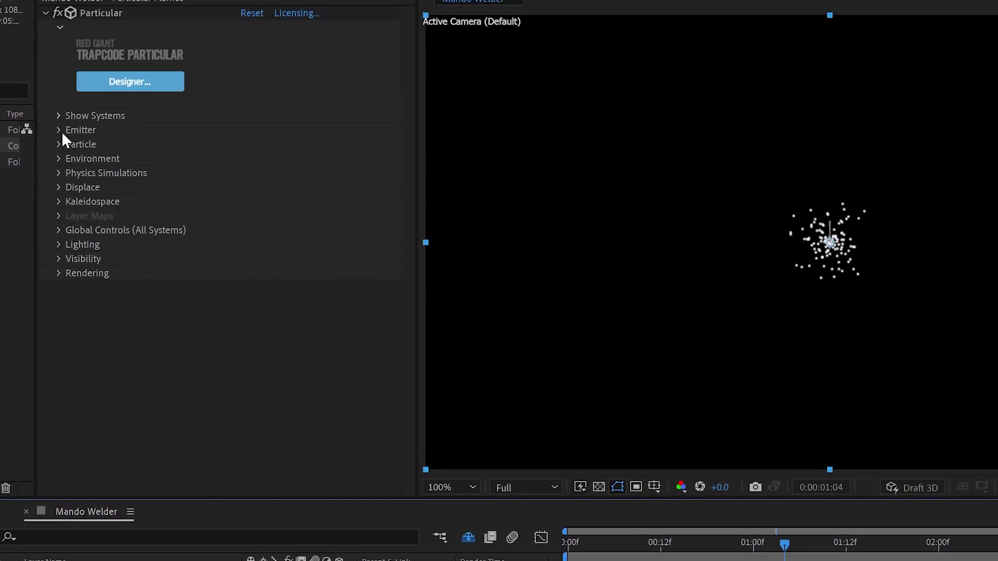
pyautogui.click(59, 49)
pyautogui.click(269, 131)
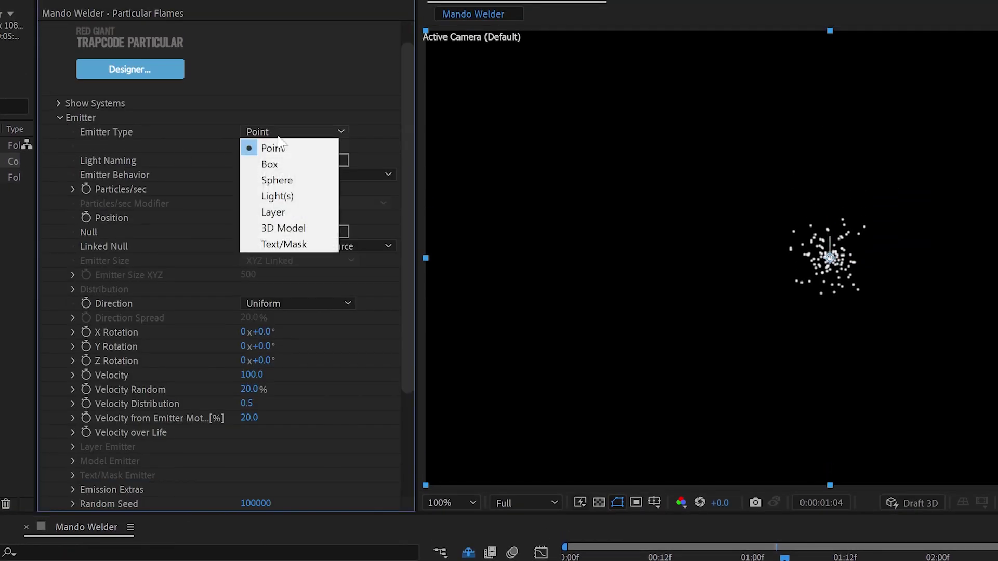
pyautogui.click(286, 195)
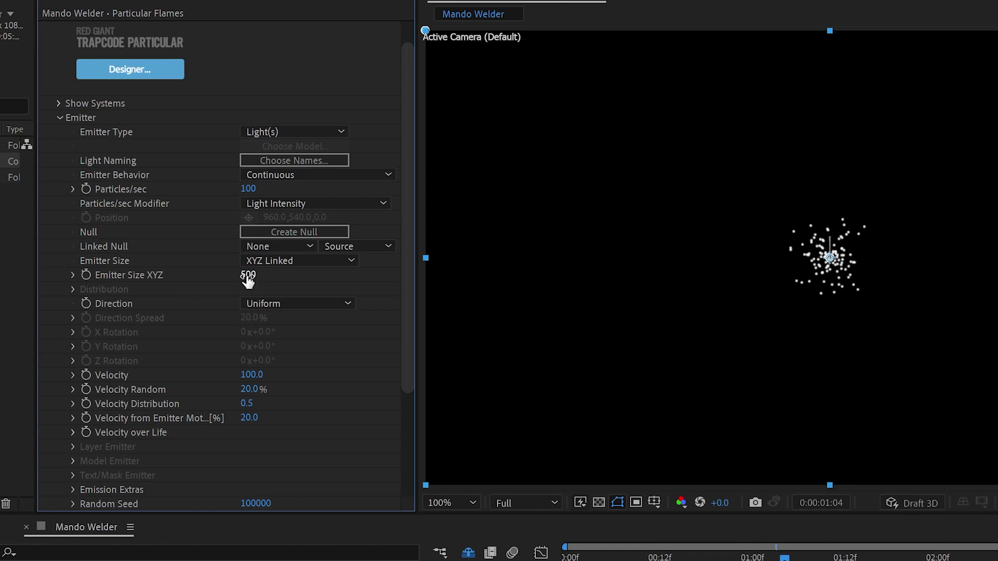
pyautogui.press('Return')
# Set the emitter size XYZ to 20 and the emission direction to Directional
pyautogui.click(250, 274)
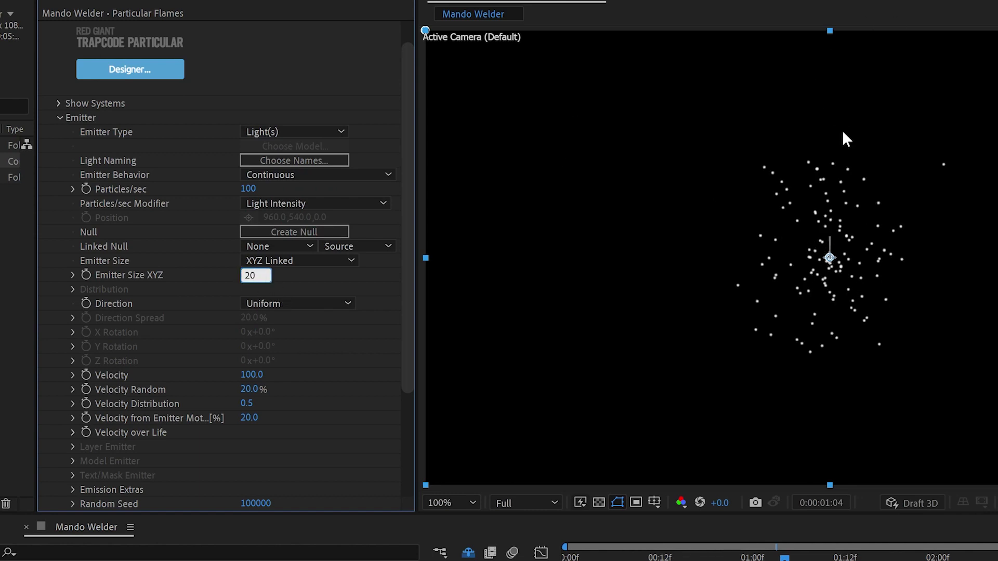
pyautogui.press('Return')
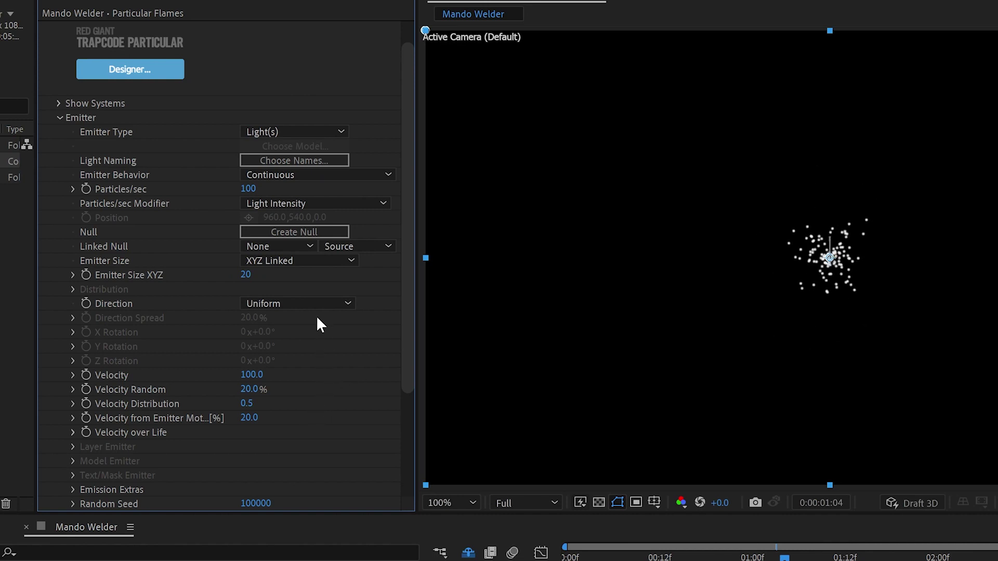
pyautogui.click(287, 304)
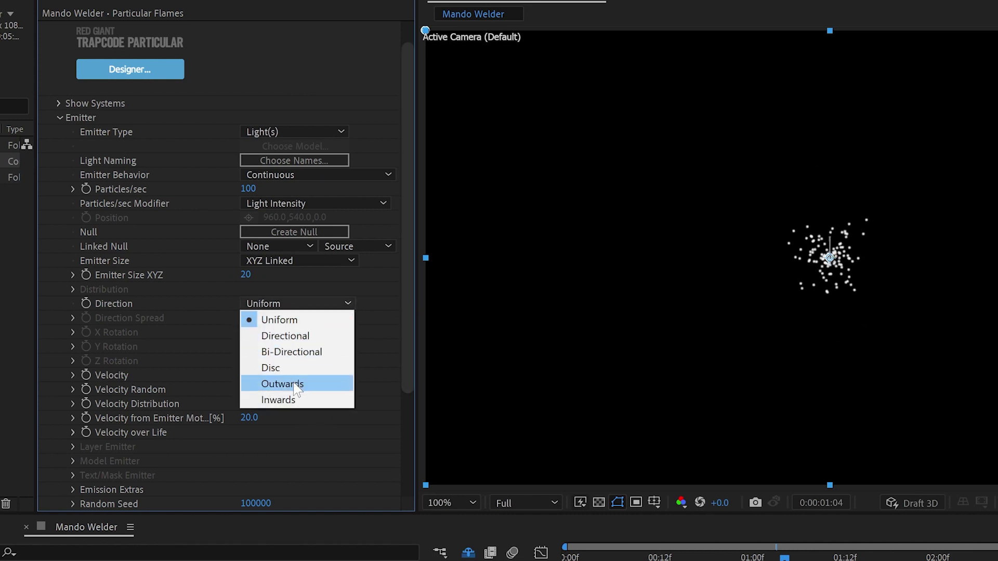
pyautogui.click(298, 336)
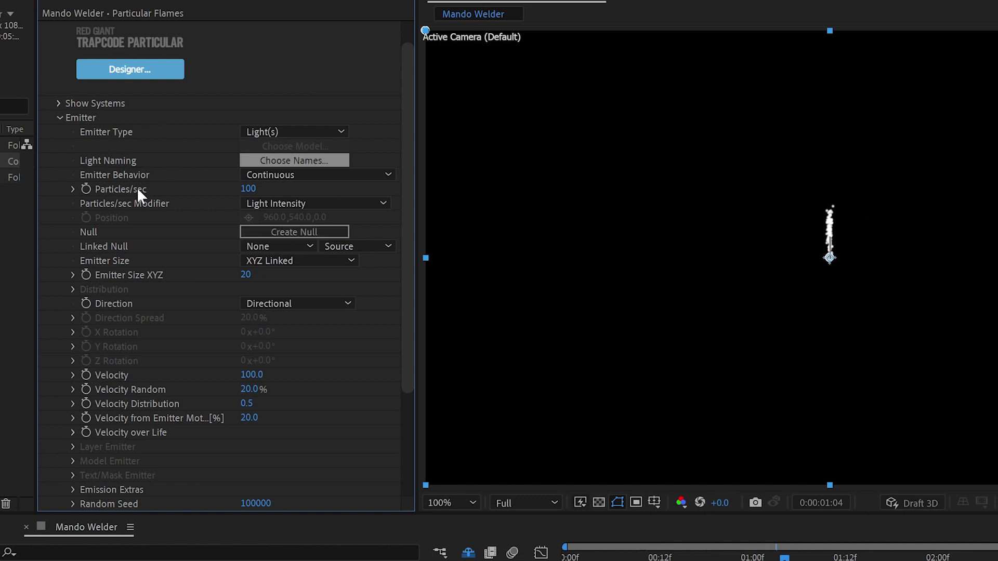
# Set the emitter's particle velocity to 1500
pyautogui.click(252, 374)
pyautogui.write('1')
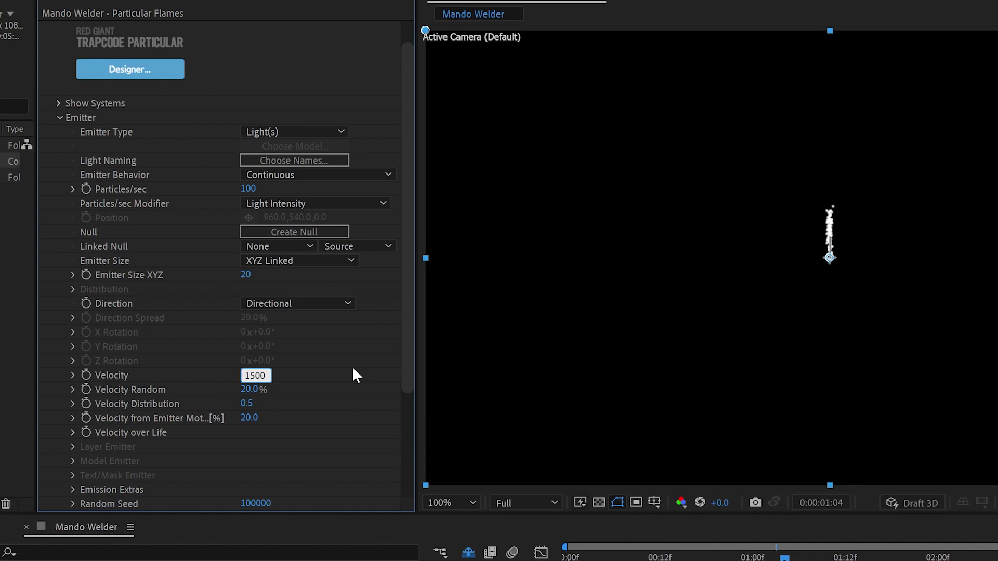
pyautogui.press('Return')
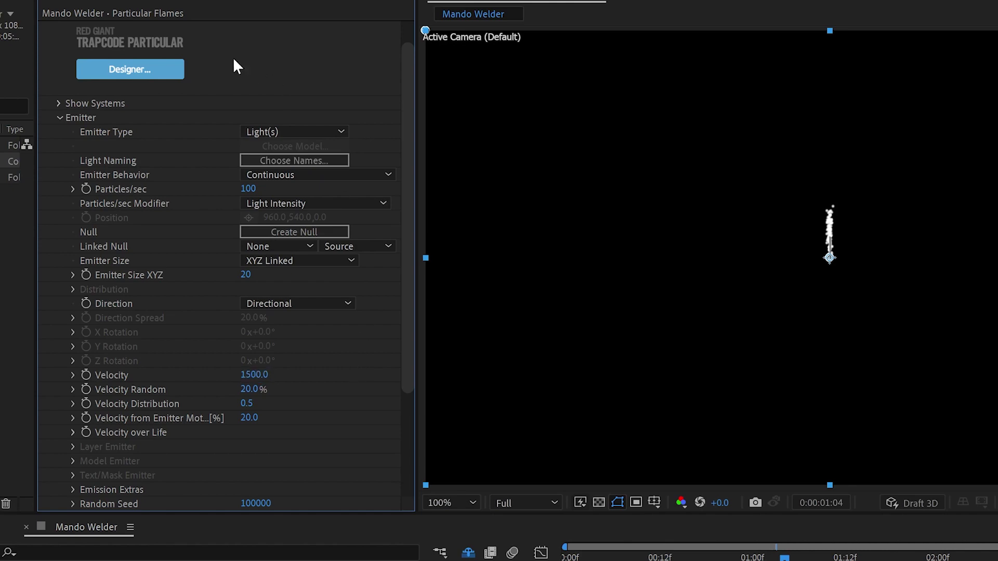
# In the Particular Designer, color the primary system's particles Over Life using the Electric gradient preset
pyautogui.click(167, 69)
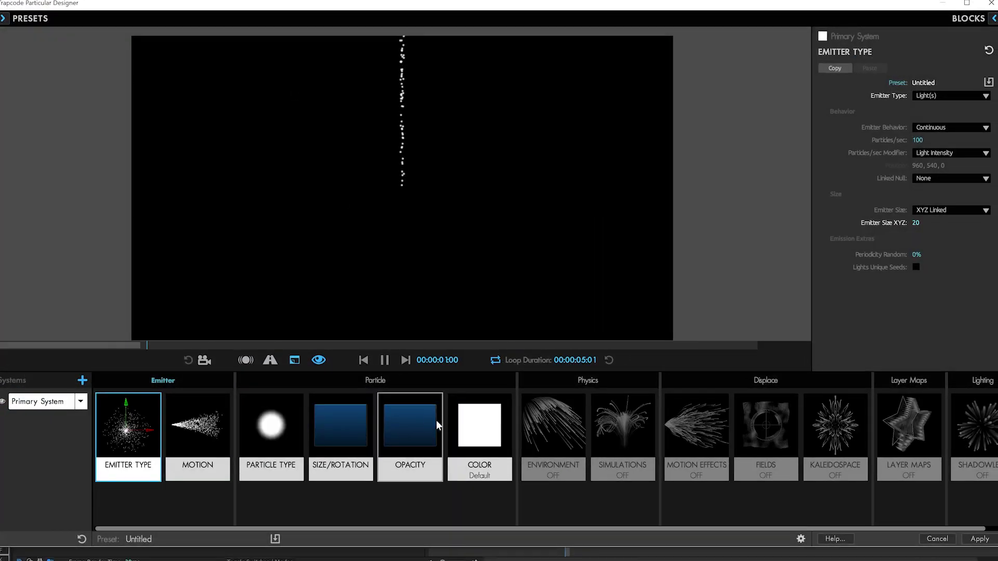
pyautogui.click(480, 432)
pyautogui.click(947, 113)
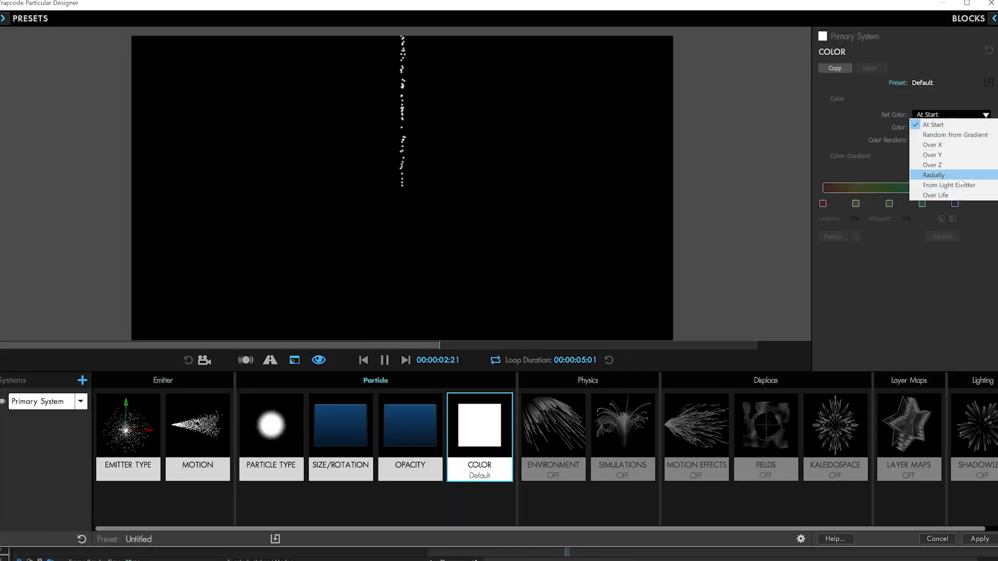
pyautogui.click(936, 195)
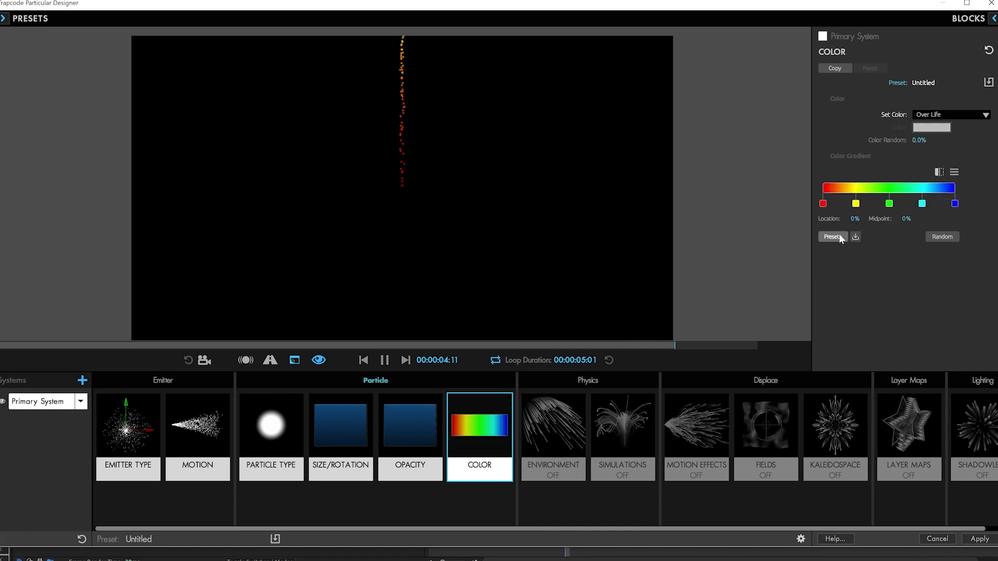
pyautogui.click(838, 236)
pyautogui.click(445, 188)
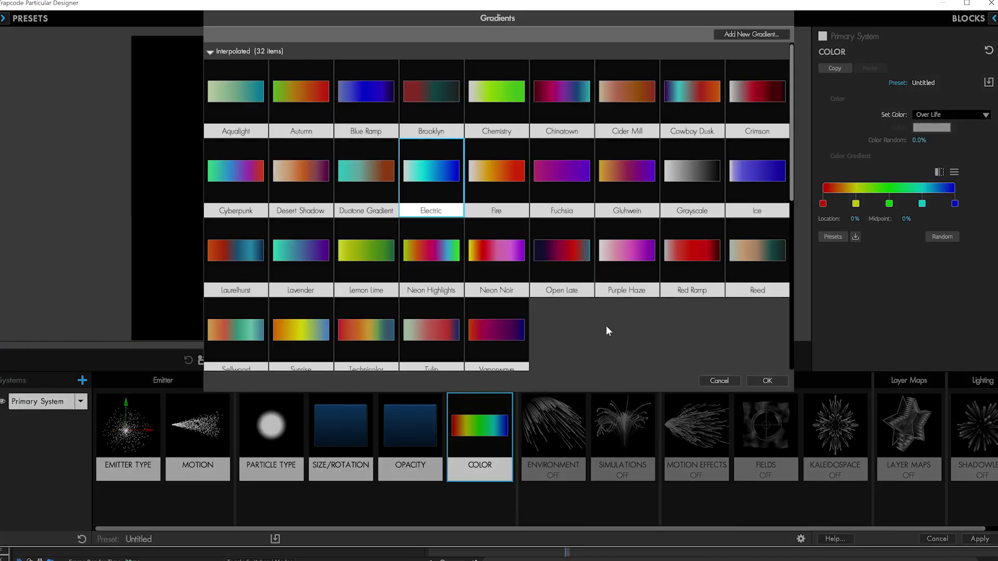
pyautogui.click(766, 381)
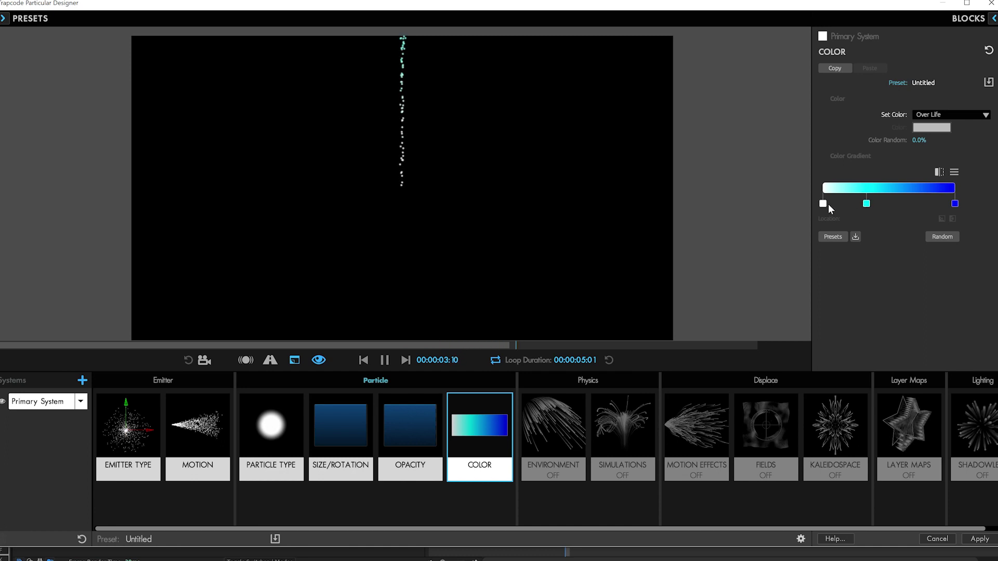
# Set the cyan gradient stop's red value to 20 and recolor the end stop to a lighter blue, RGB 10, 92, 245
pyautogui.click(866, 204)
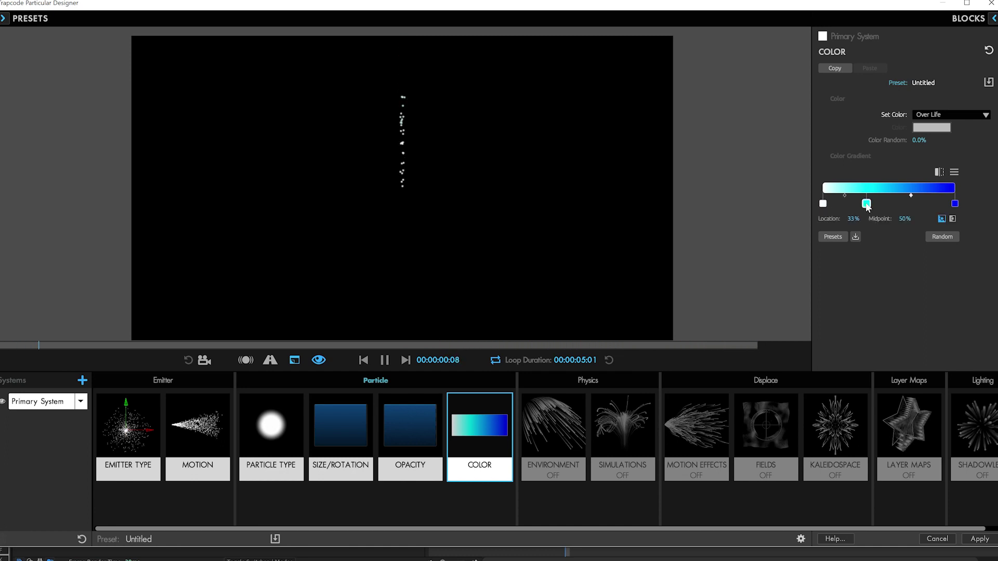
pyautogui.doubleClick(867, 204)
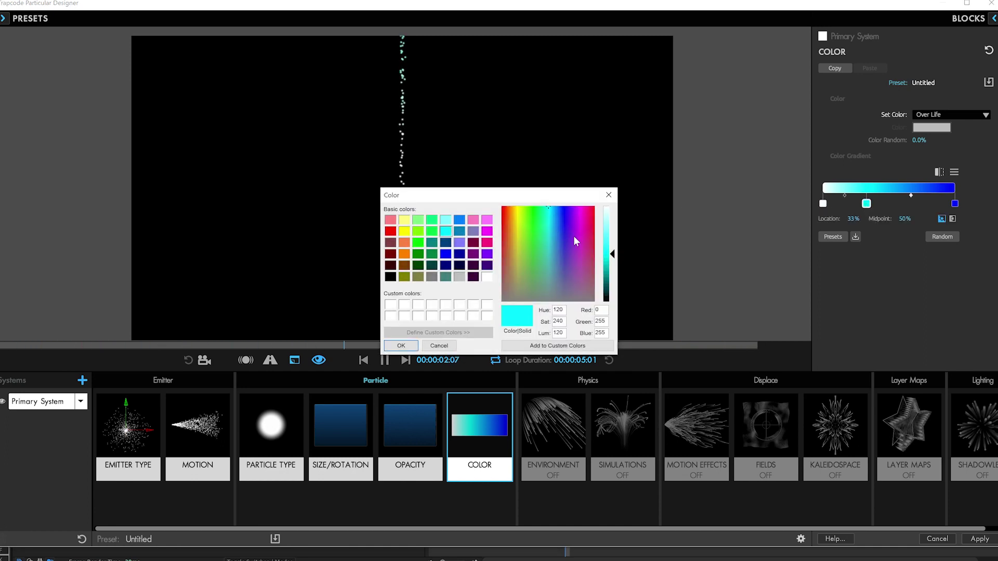
pyautogui.write('20')
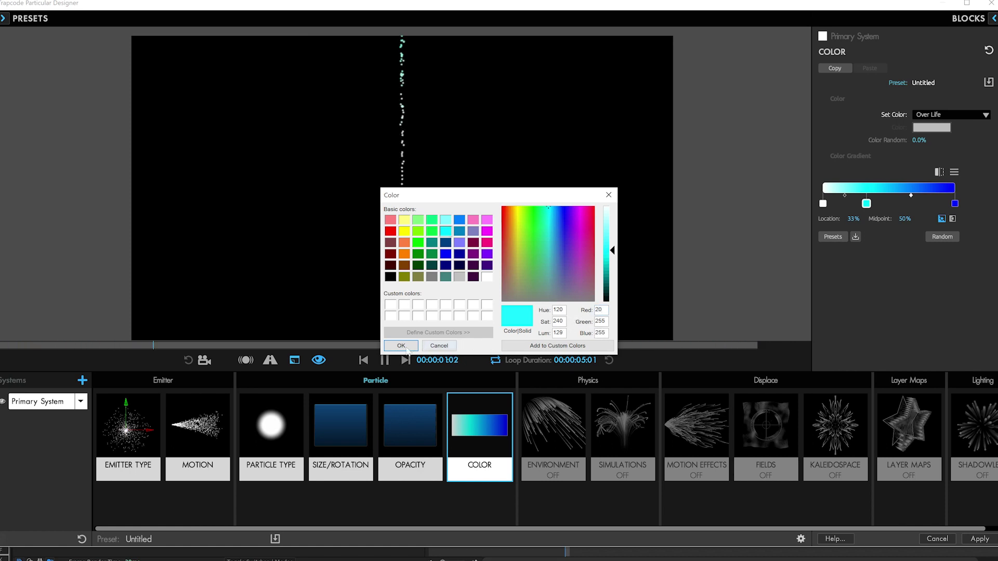
pyautogui.press('Return')
pyautogui.click(955, 204)
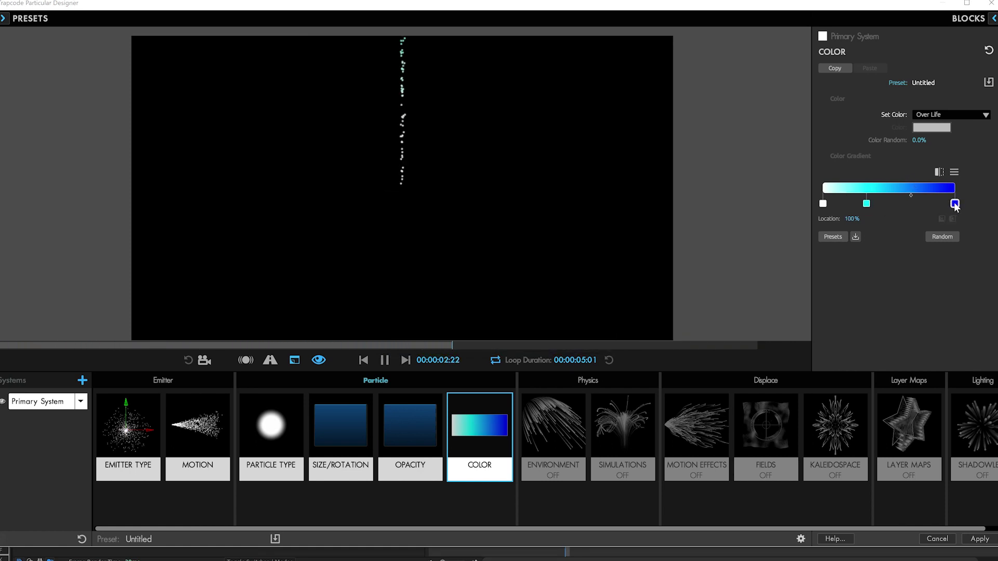
pyautogui.doubleClick(955, 203)
pyautogui.moveTo(555, 208); pyautogui.dragTo(558, 213)
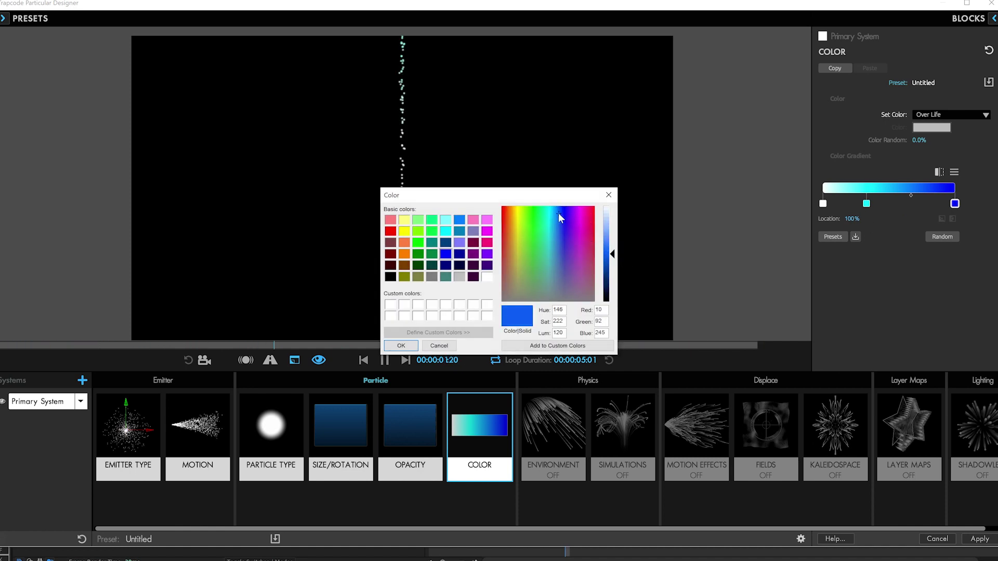
pyautogui.click(400, 346)
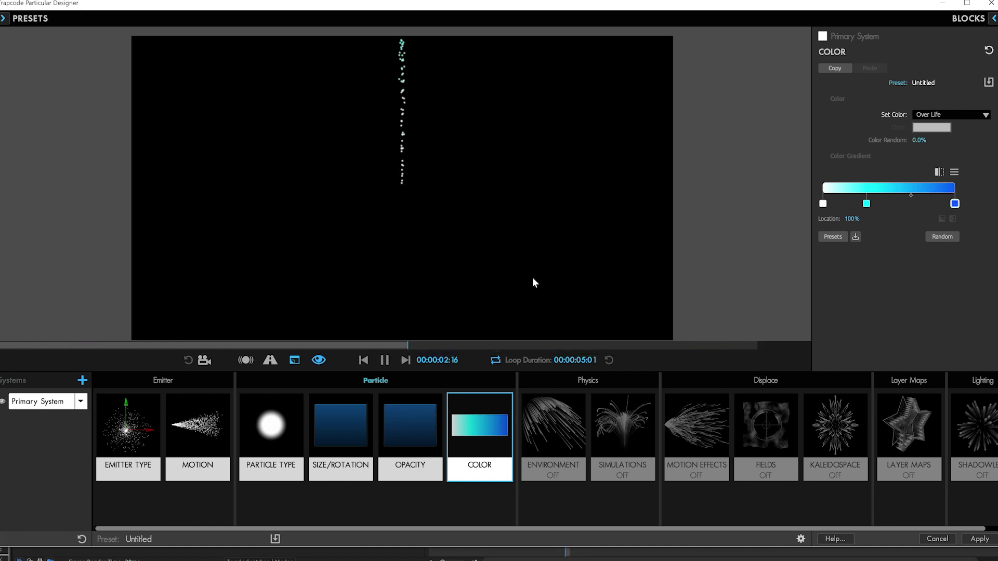
# Tint the gradient's white starting stop a very pale cyan, keeping it at location 0%
pyautogui.click(832, 198)
pyautogui.moveTo(822, 205); pyautogui.dragTo(810, 276)
pyautogui.moveTo(833, 203); pyautogui.dragTo(822, 202)
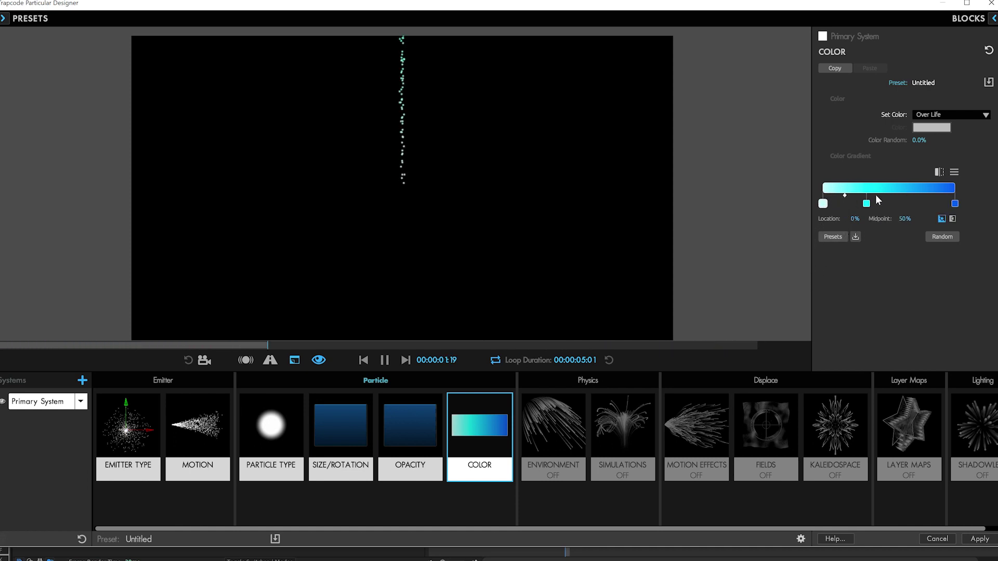
# Add a mid-blue stop between the cyan and end stops, shift it toward the middle, and move the cyan stop to 21%
pyautogui.click(923, 202)
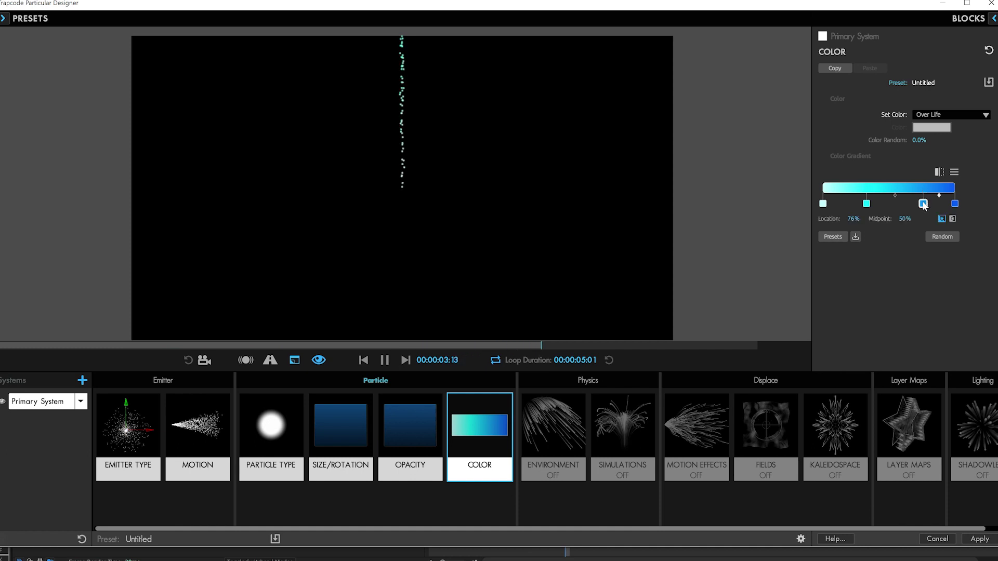
pyautogui.moveTo(923, 203); pyautogui.dragTo(844, 204)
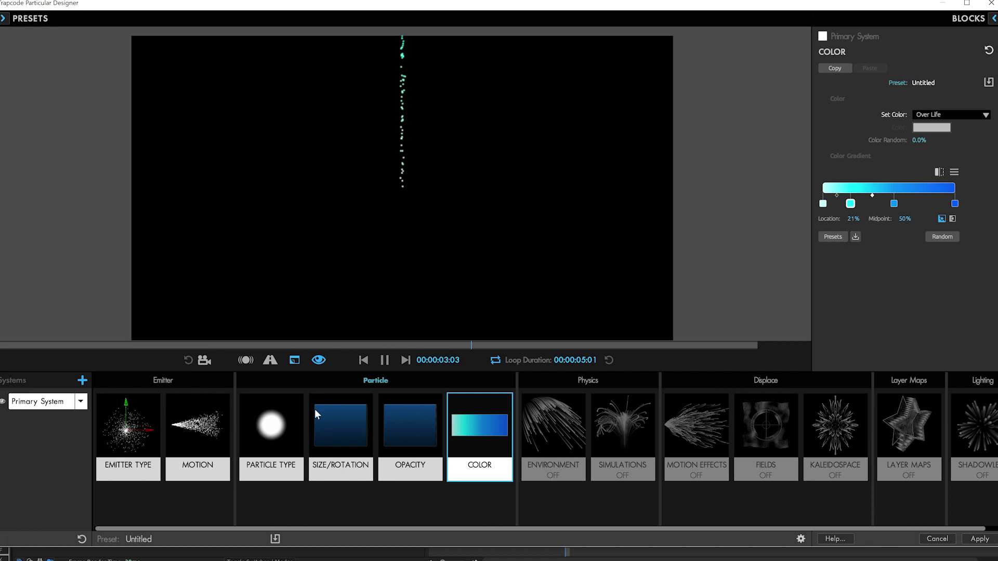
# Set the primary system's particle life to 0.1 seconds
pyautogui.click(256, 448)
pyautogui.click(915, 109)
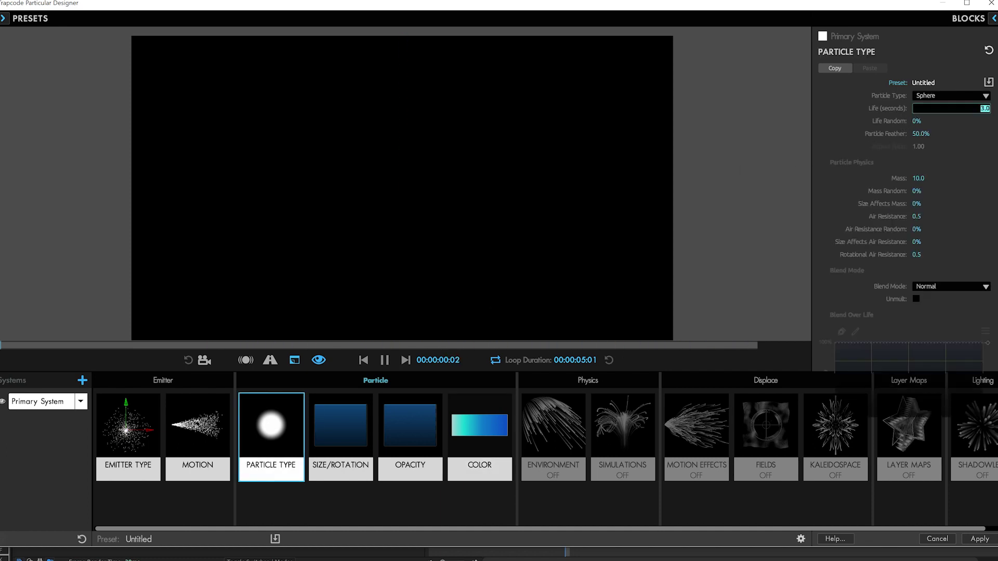
pyautogui.write('.15')
pyautogui.press('Return')
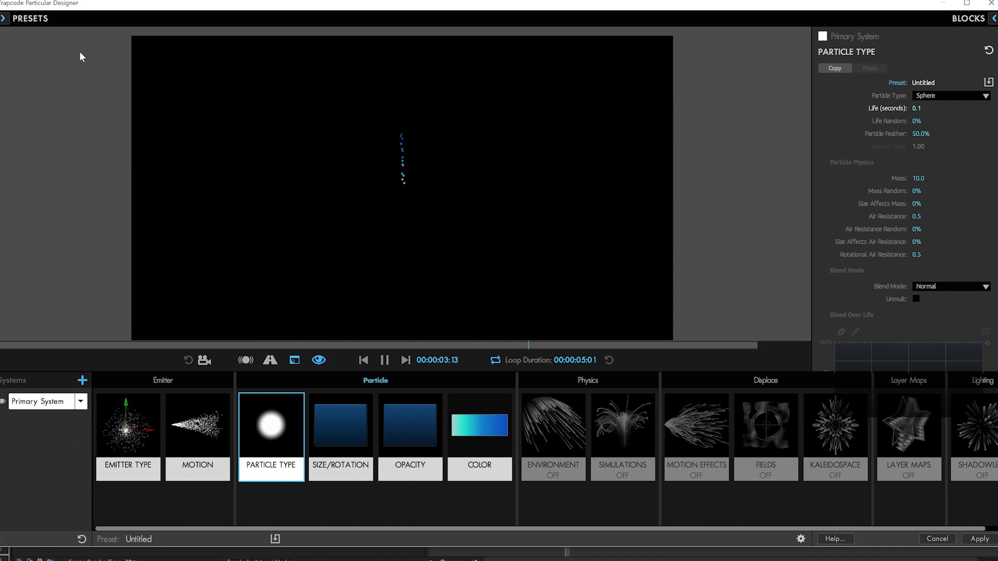
# Add the Aux System New preset from Basics as a second system and set its Velocity from Emitter Motion to 0%
pyautogui.click(30, 18)
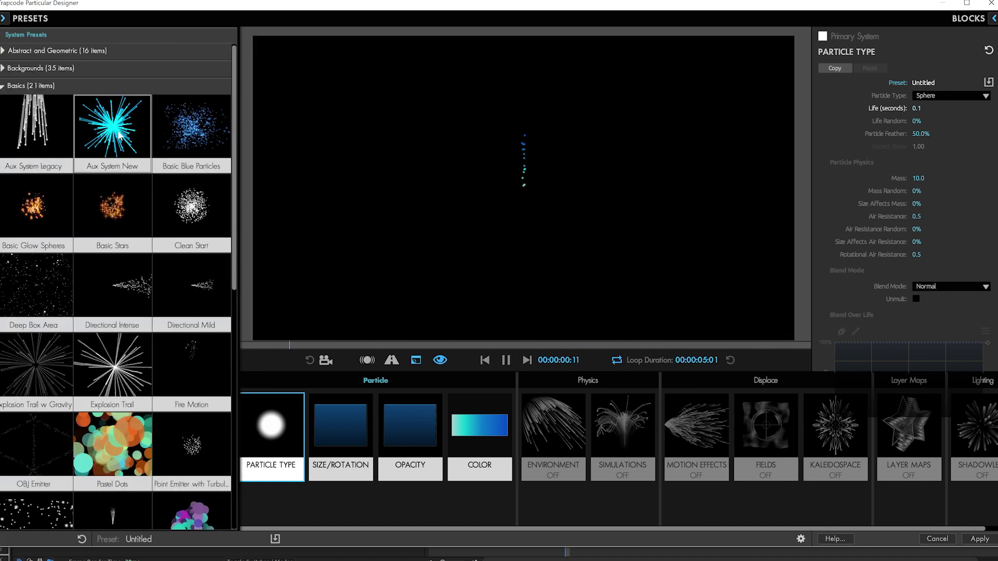
pyautogui.click(121, 136)
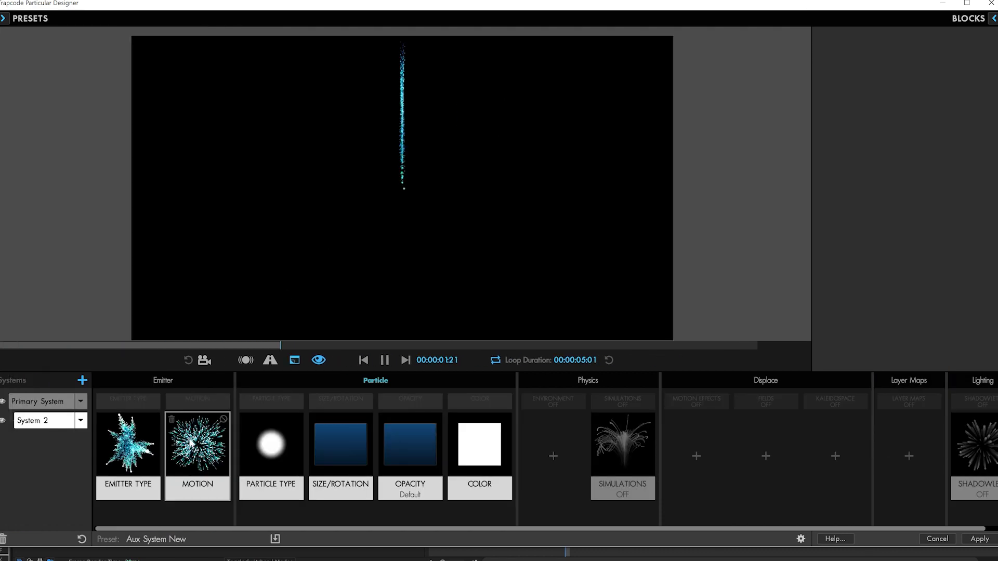
pyautogui.click(204, 427)
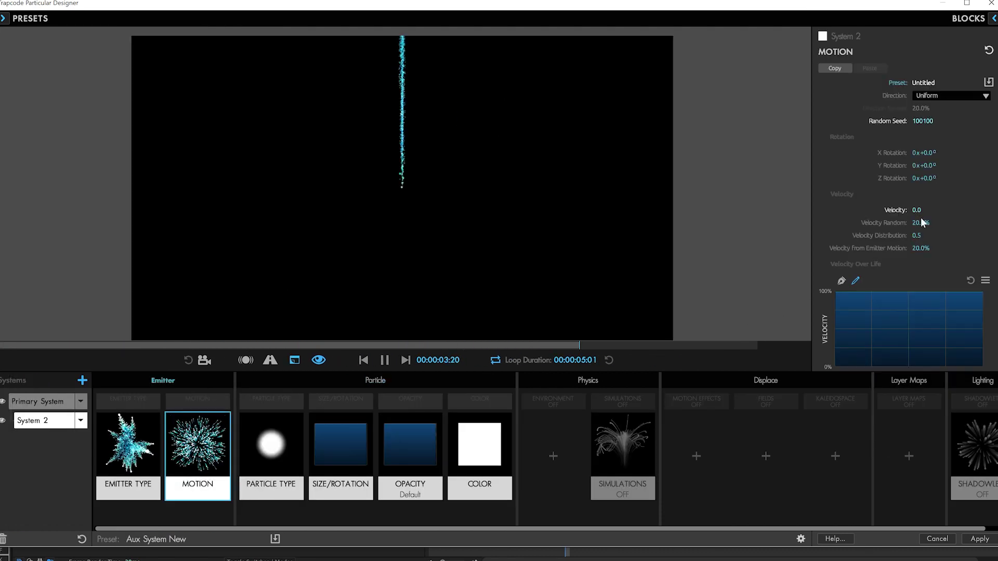
pyautogui.click(921, 249)
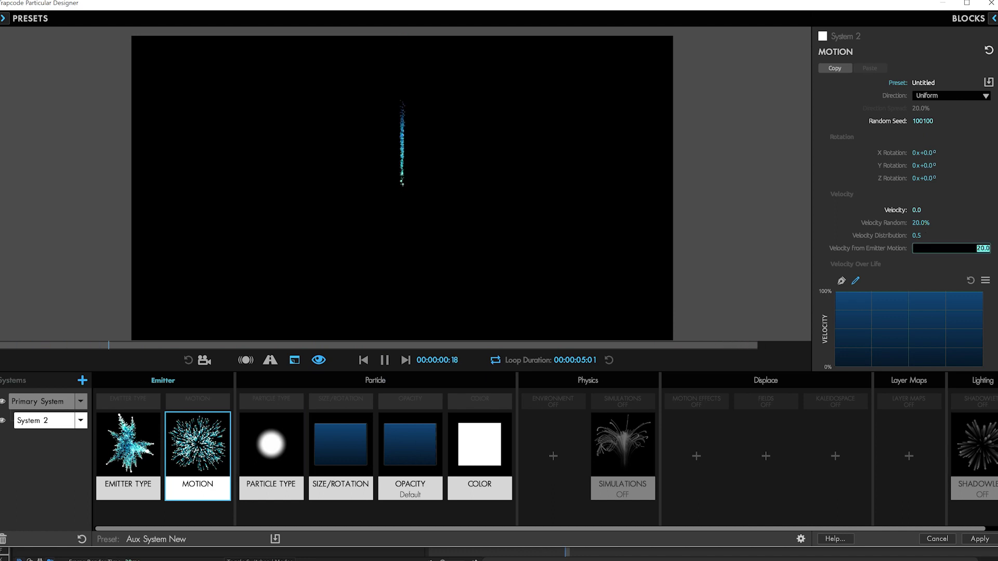
pyautogui.write('0')
pyautogui.click(836, 216)
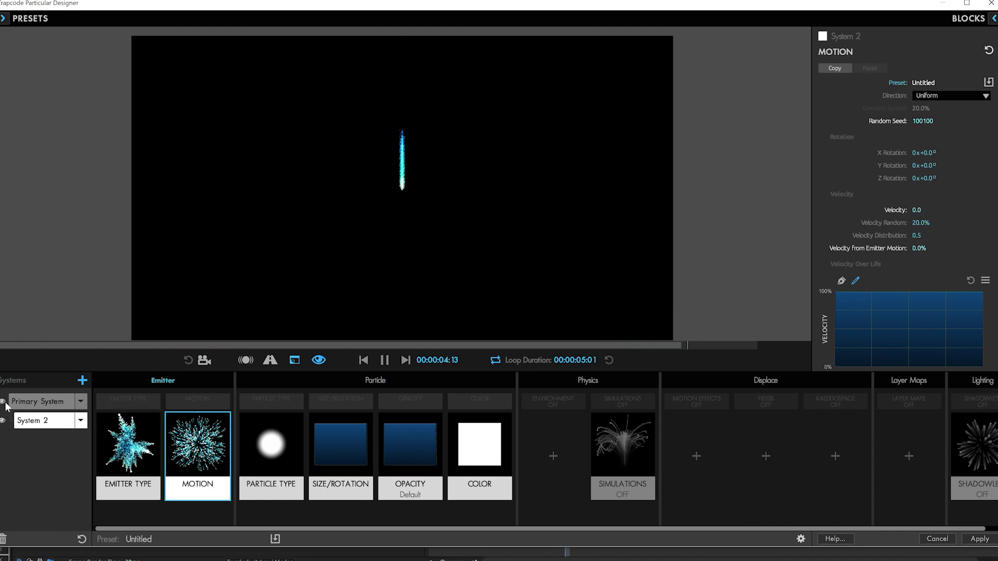
# Solo System 2 and set its Emitter from Parent Behavior to From Parent Speed
pyautogui.keyDown('alt'); pyautogui.click(3, 420); pyautogui.keyUp('alt')
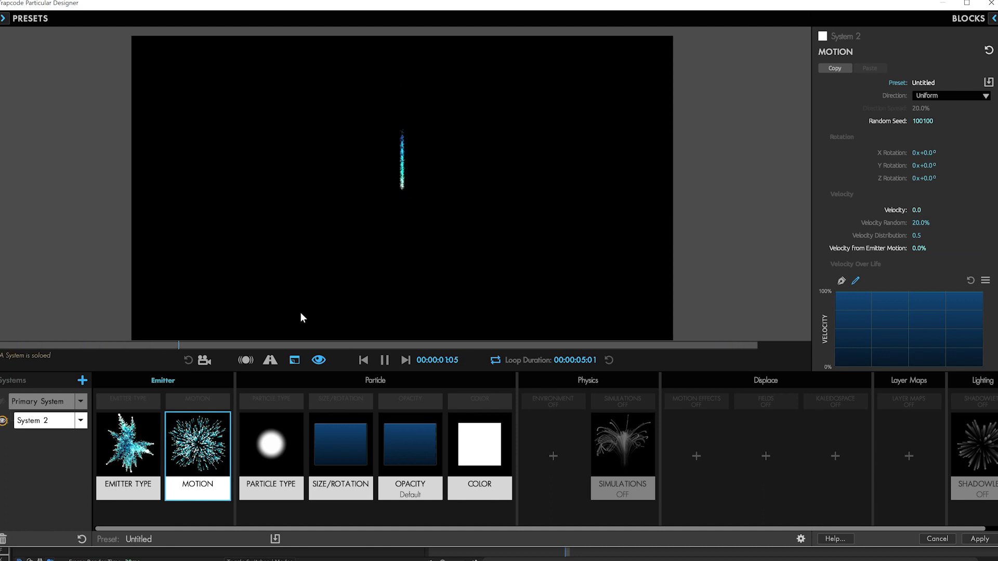
pyautogui.click(156, 453)
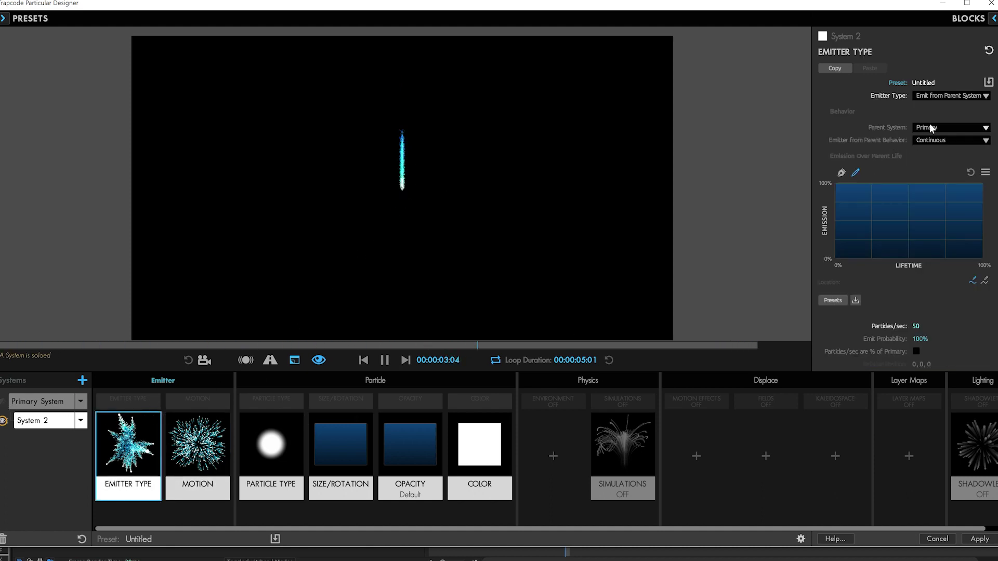
pyautogui.click(945, 140)
pyautogui.click(955, 170)
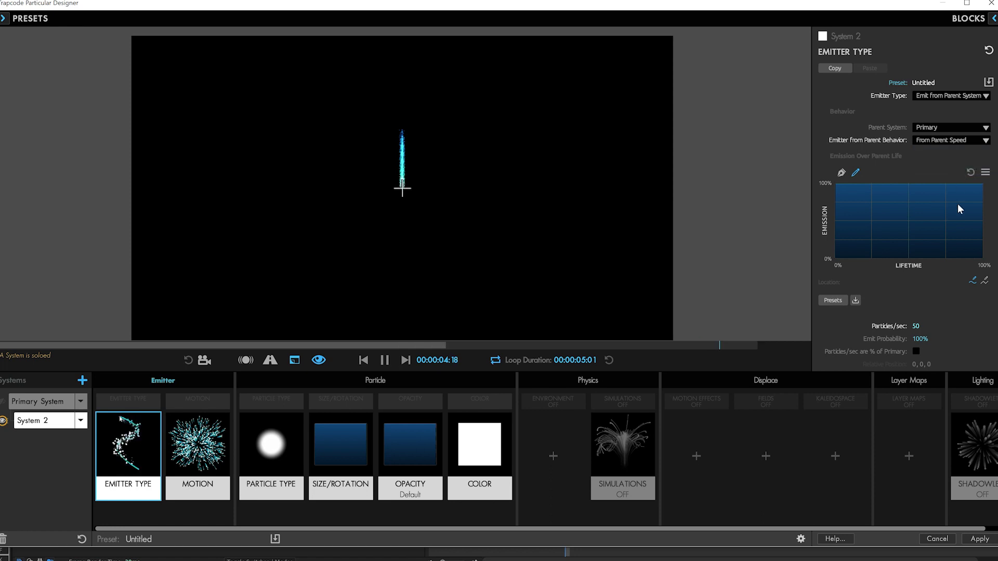
# Set System 2's particle opacity to 20
pyautogui.click(422, 457)
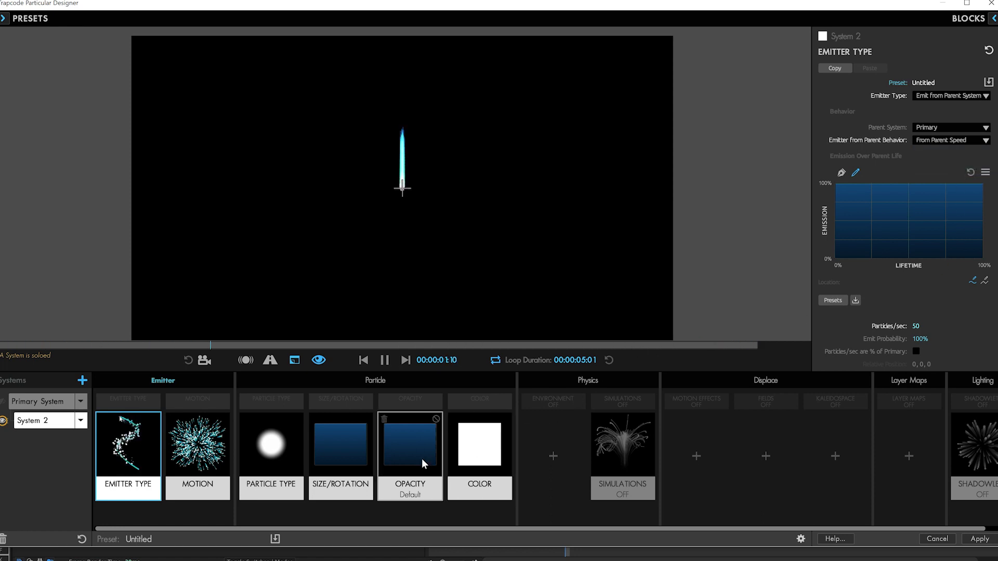
pyautogui.click(920, 114)
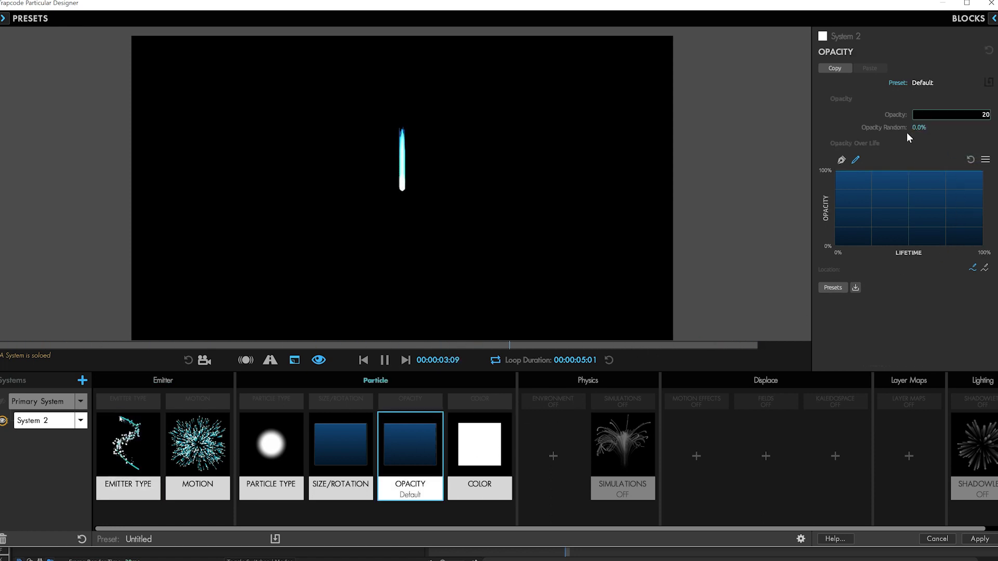
pyautogui.press('Return')
# Set System 2's particle life to 5 seconds and its particle feather to 100%
pyautogui.click(270, 447)
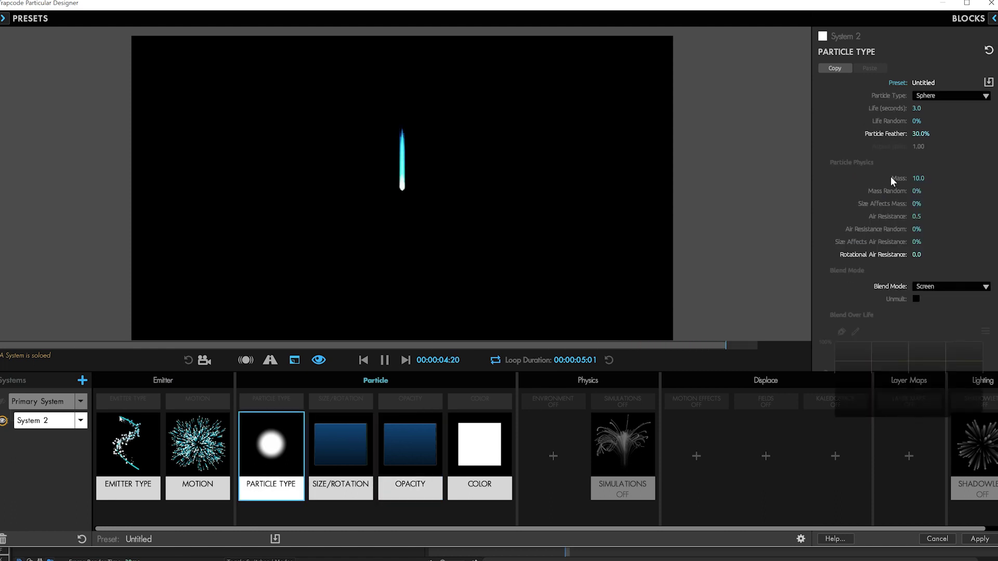
pyautogui.click(918, 108)
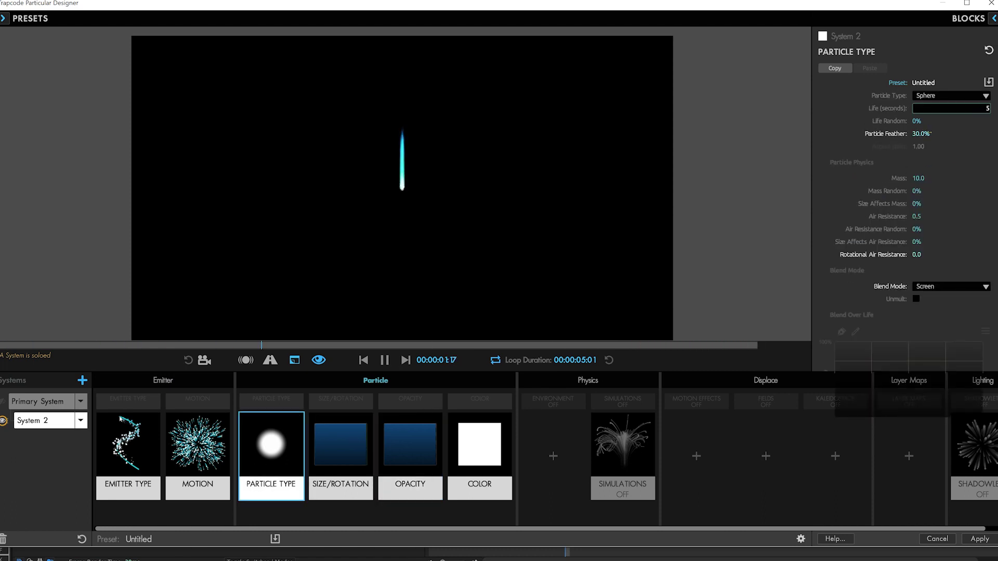
pyautogui.press('Return')
pyautogui.moveTo(930, 134); pyautogui.dragTo(993, 139)
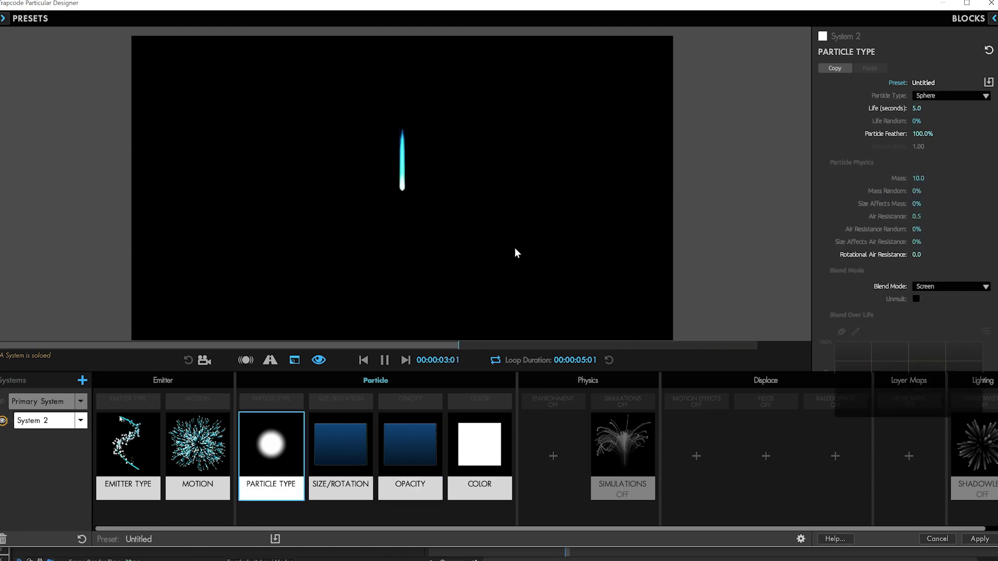
# Replay the preview from the start and shorten System 2's particle life, trying 2 seconds before settling on 0.2 seconds
pyautogui.click(362, 360)
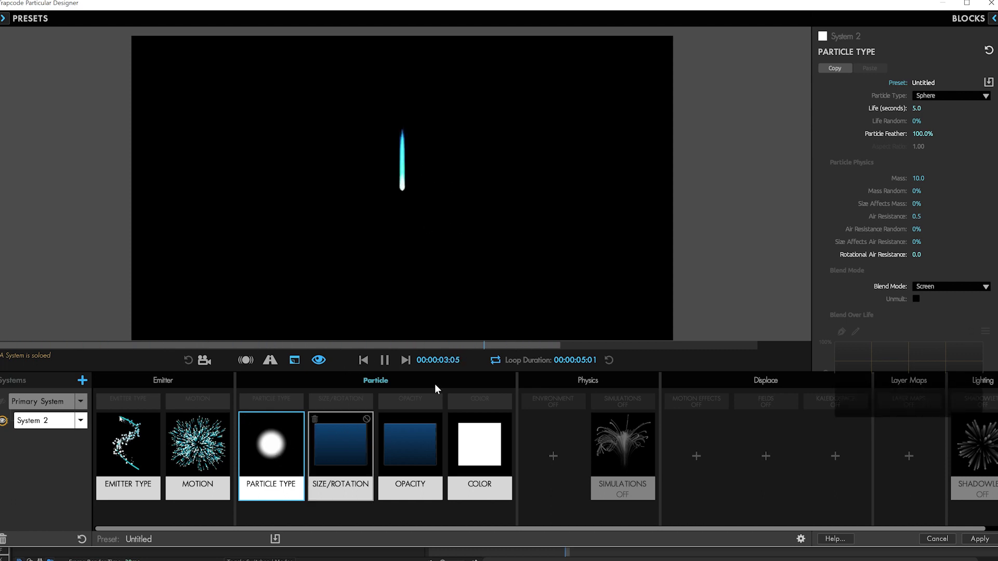
pyautogui.click(916, 108)
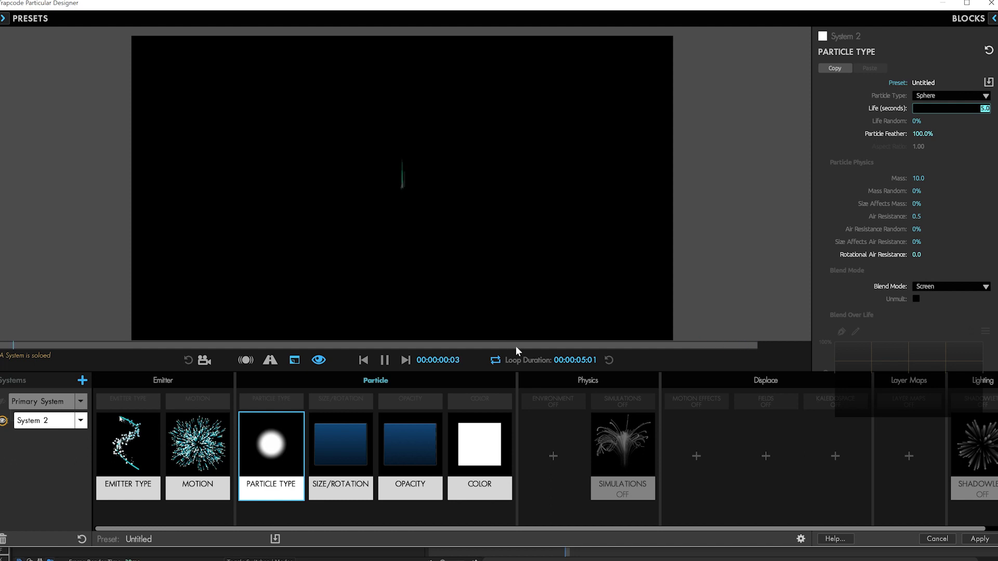
pyautogui.write('2')
pyautogui.press('Return')
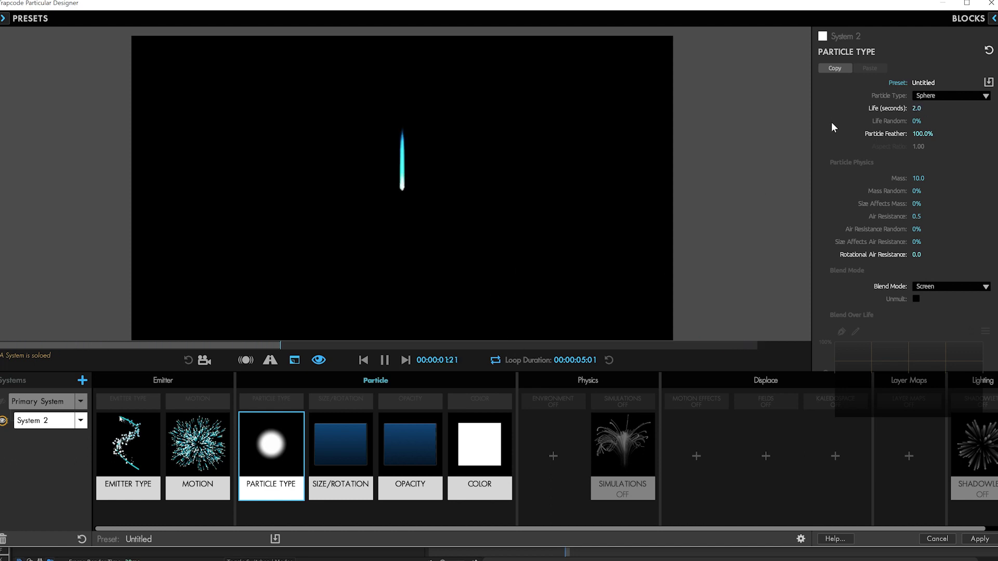
pyautogui.click(917, 108)
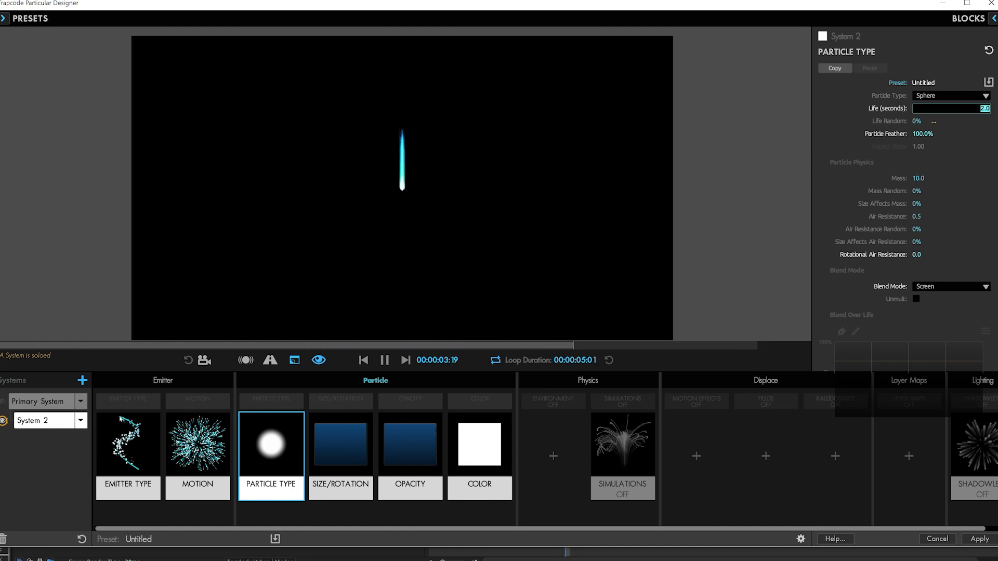
pyautogui.write('.2')
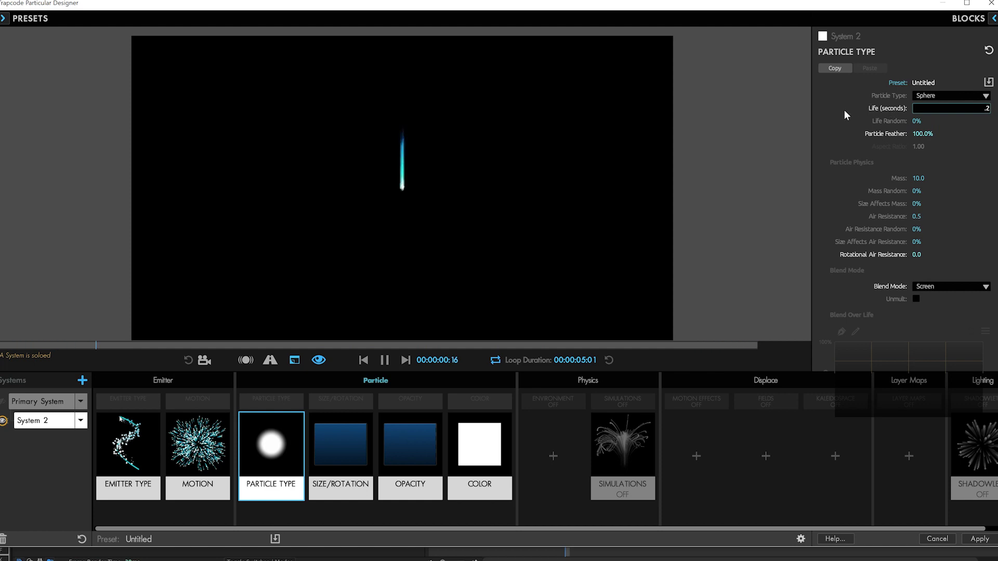
pyautogui.press('Return')
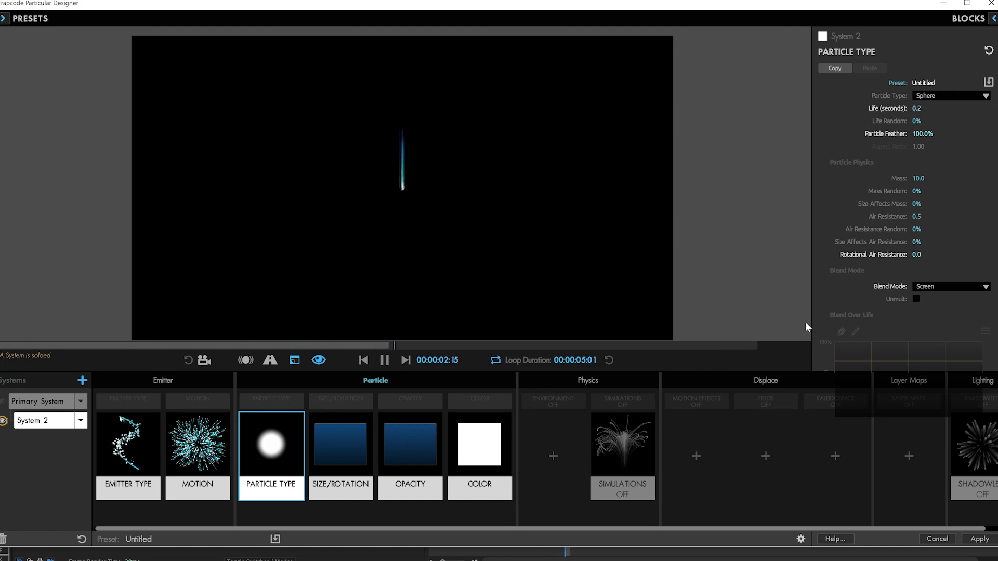
# Apply the Linear Slope preset to System 2's opacity over life and shape a quick initial rise peaking at 3%, 100%
pyautogui.click(410, 452)
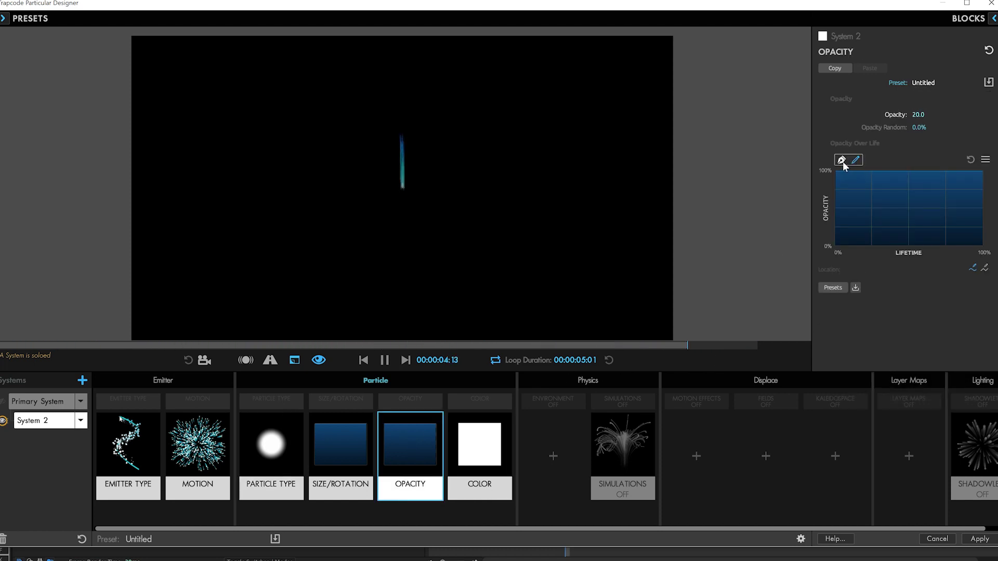
pyautogui.click(833, 288)
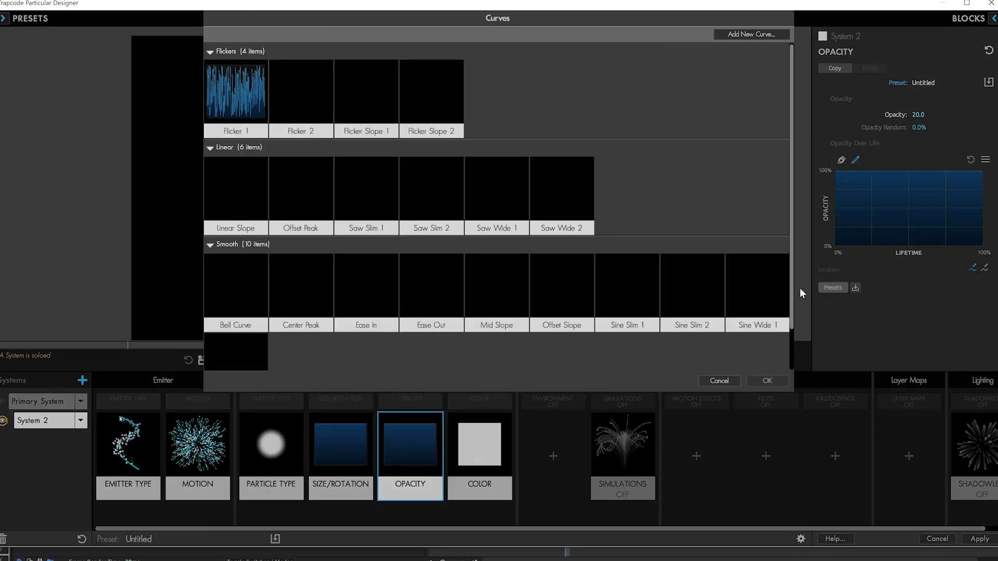
pyautogui.click(264, 207)
pyautogui.click(766, 380)
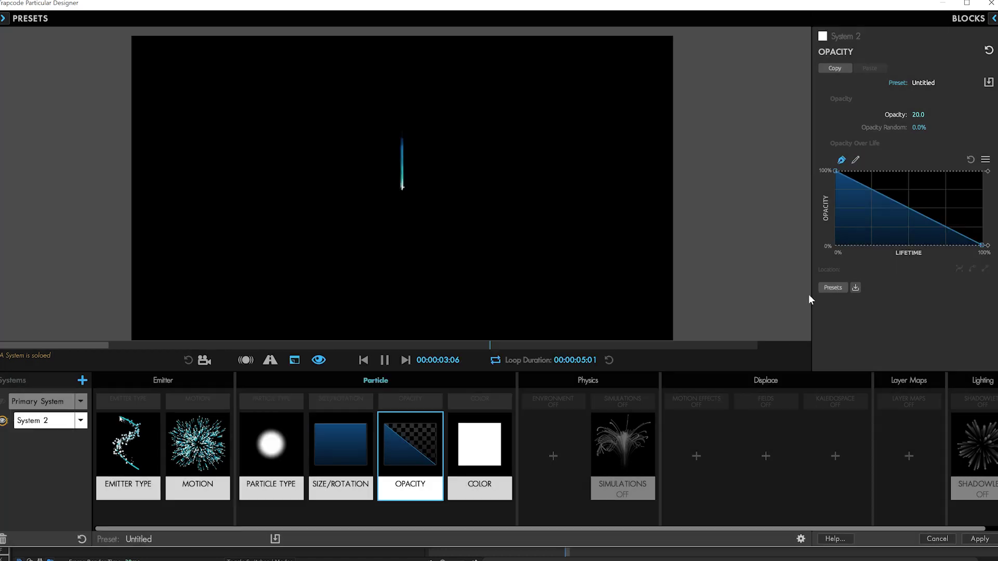
pyautogui.click(836, 171)
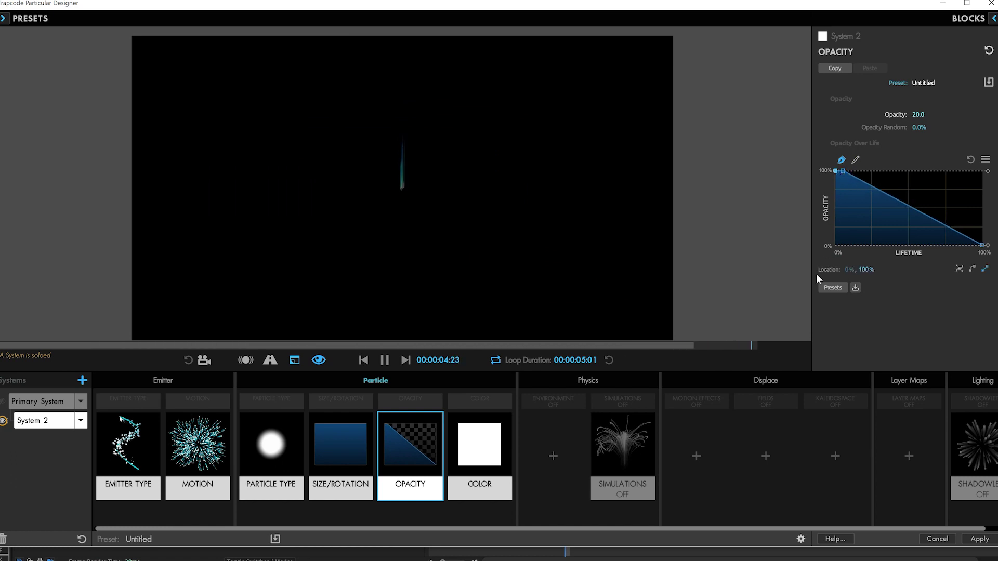
pyautogui.moveTo(836, 171); pyautogui.dragTo(838, 171)
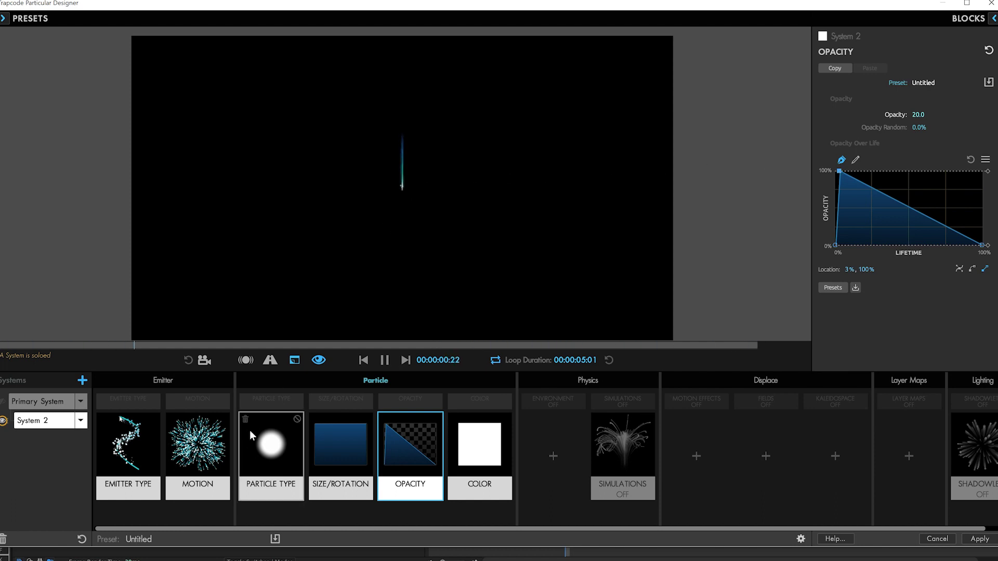
# Set the primary system's Life Random to 17%
pyautogui.click(42, 401)
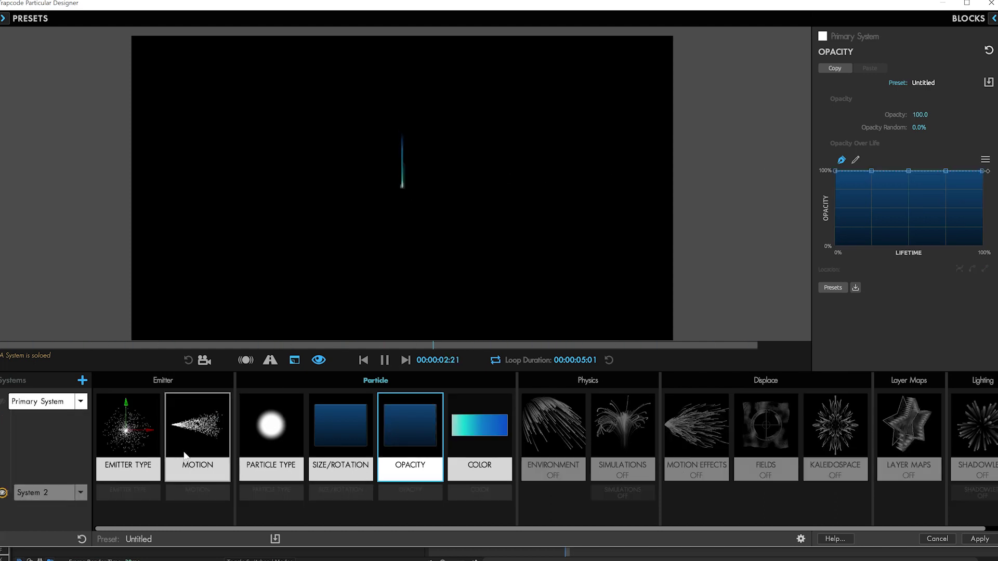
pyautogui.click(285, 444)
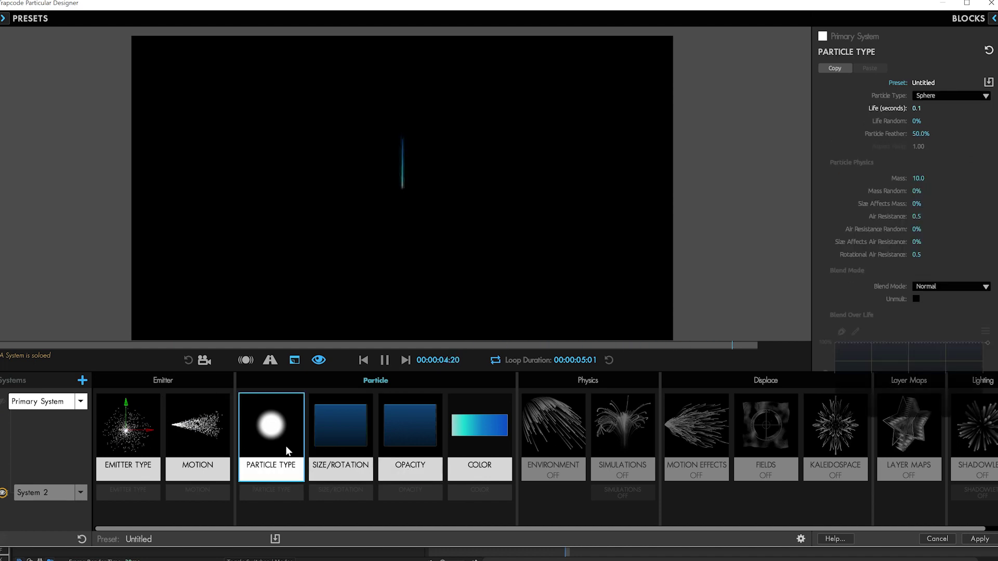
pyautogui.moveTo(918, 120)
pyautogui.mouseDown()
pyautogui.moveTo(943, 120)
pyautogui.moveTo(927, 120)
pyautogui.mouseUp()
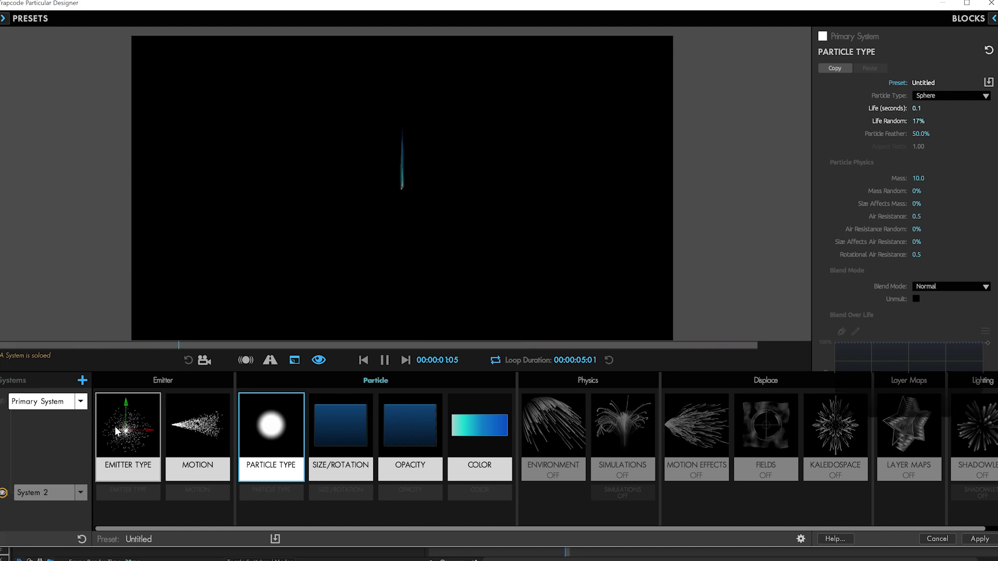
# Set System 2's particle opacity to 50
pyautogui.click(52, 493)
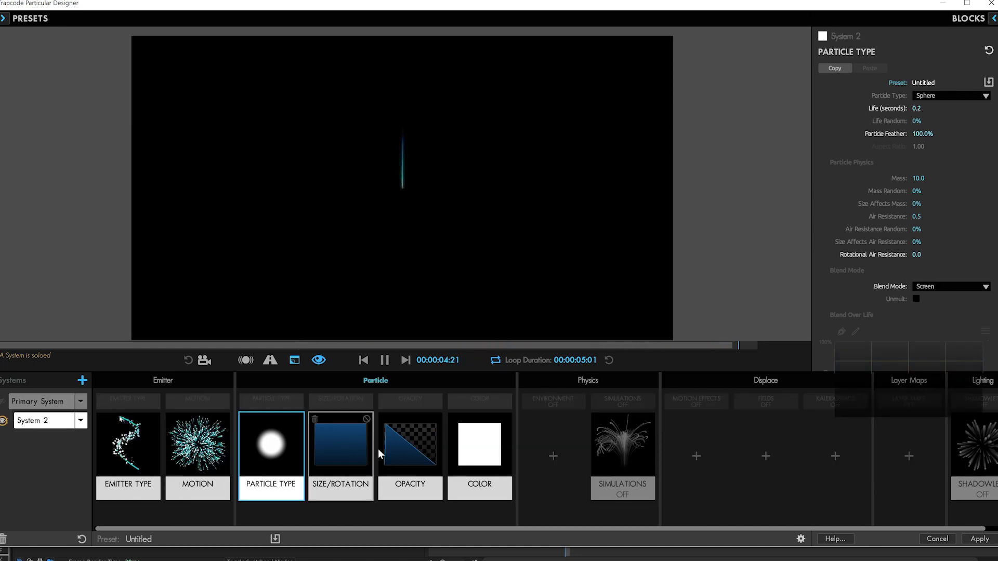
pyautogui.click(410, 447)
pyautogui.click(915, 114)
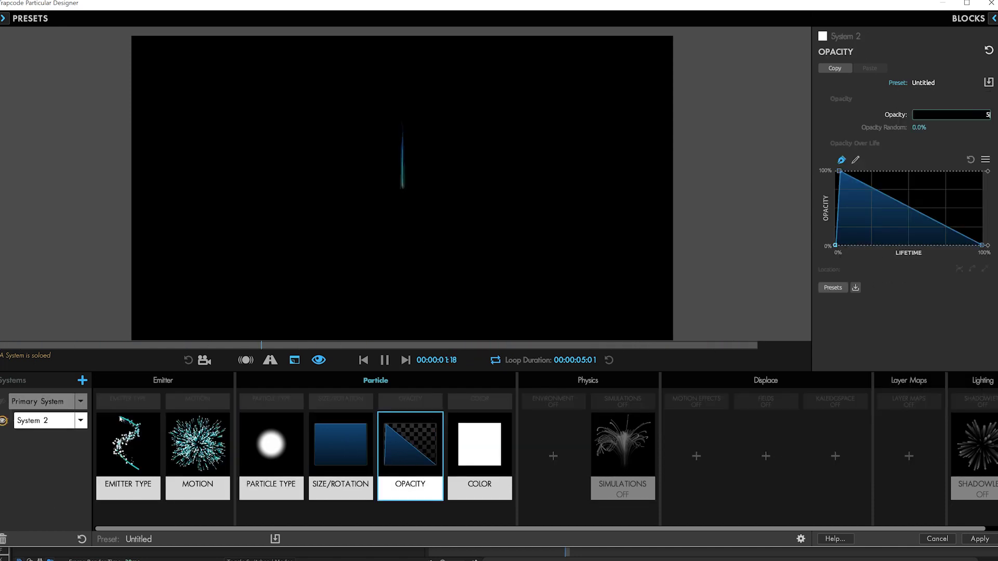
pyautogui.press('Return')
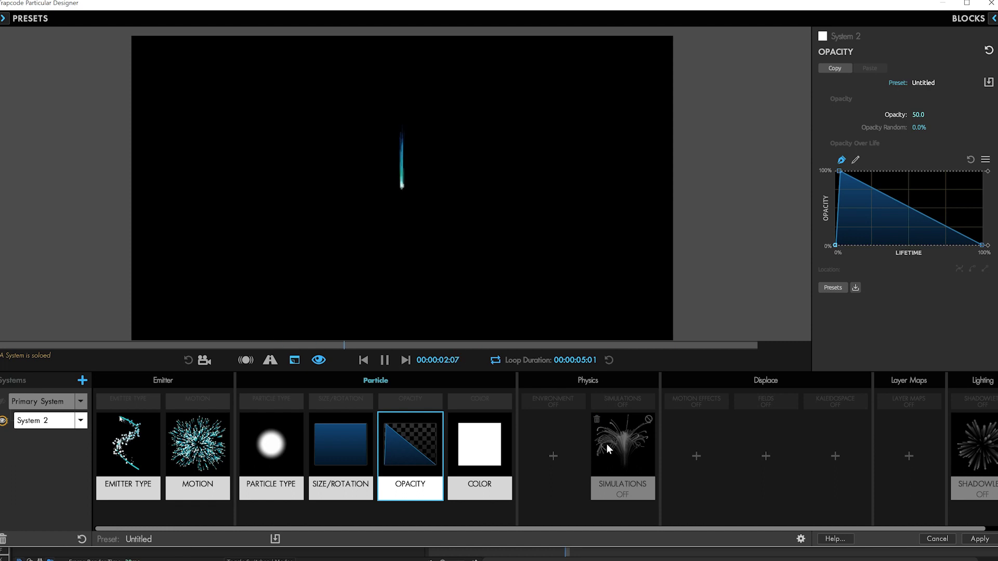
# Add the Default Fields displacement block to System 2
pyautogui.click(758, 457)
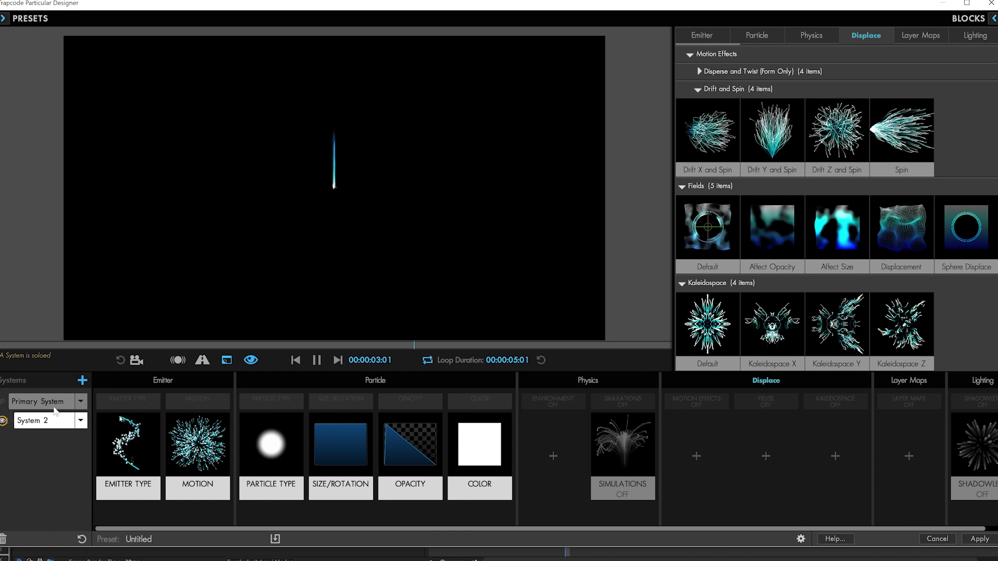
pyautogui.click(54, 407)
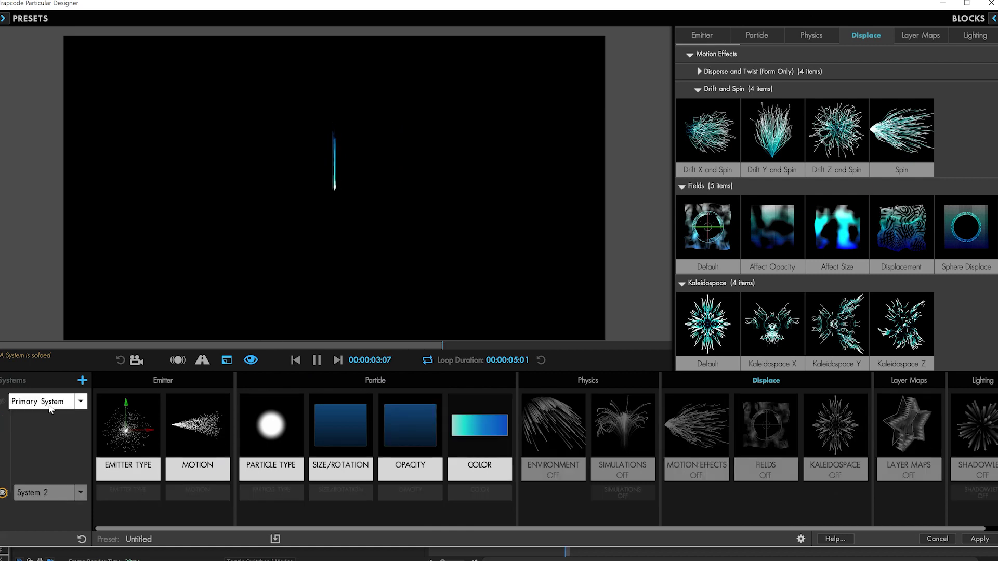
pyautogui.click(58, 496)
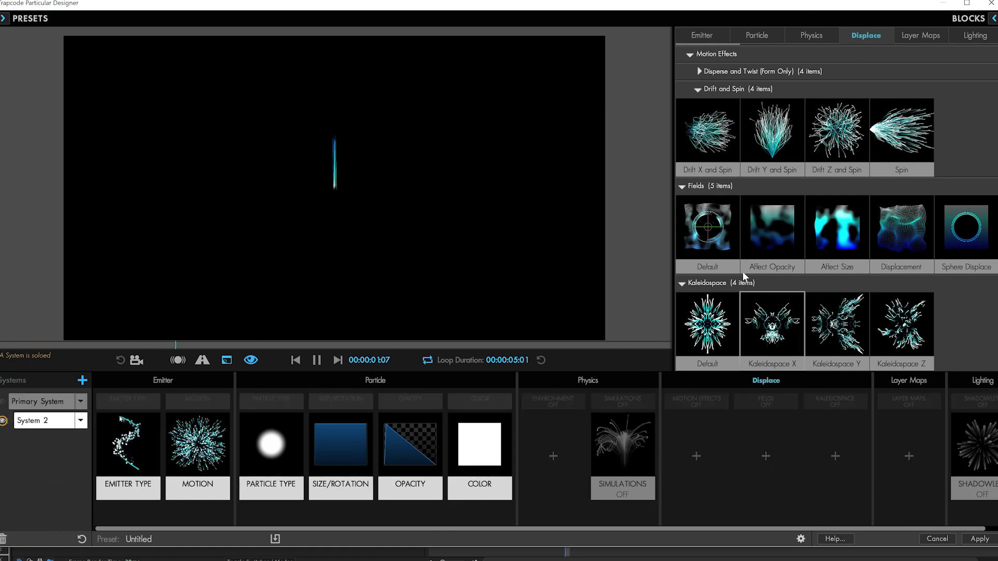
pyautogui.click(711, 230)
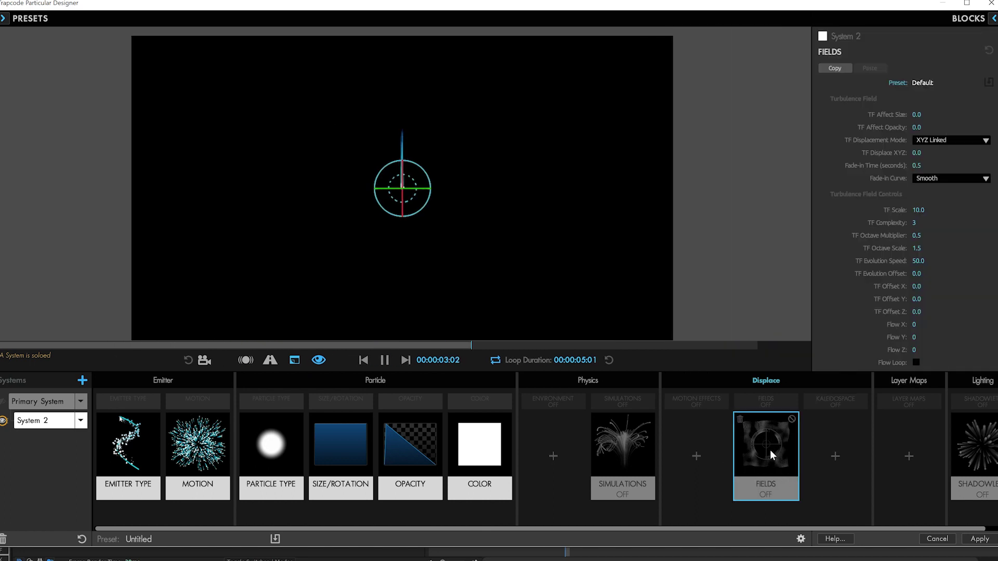
# In the primary system's Fields, set the turbulence Fade-in Time to 0.05 seconds and TF Displace XYZ to 24
pyautogui.click(42, 401)
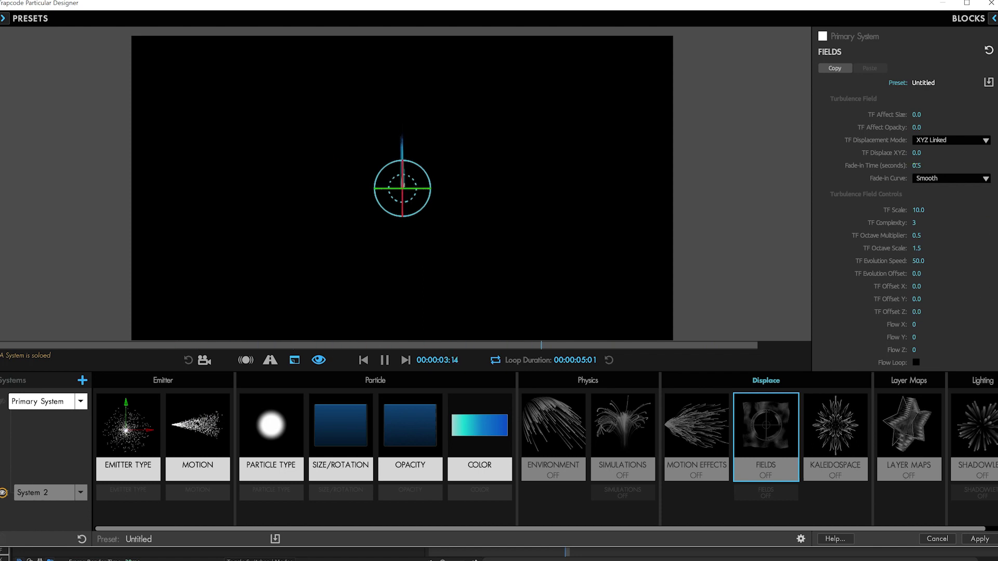
pyautogui.click(915, 165)
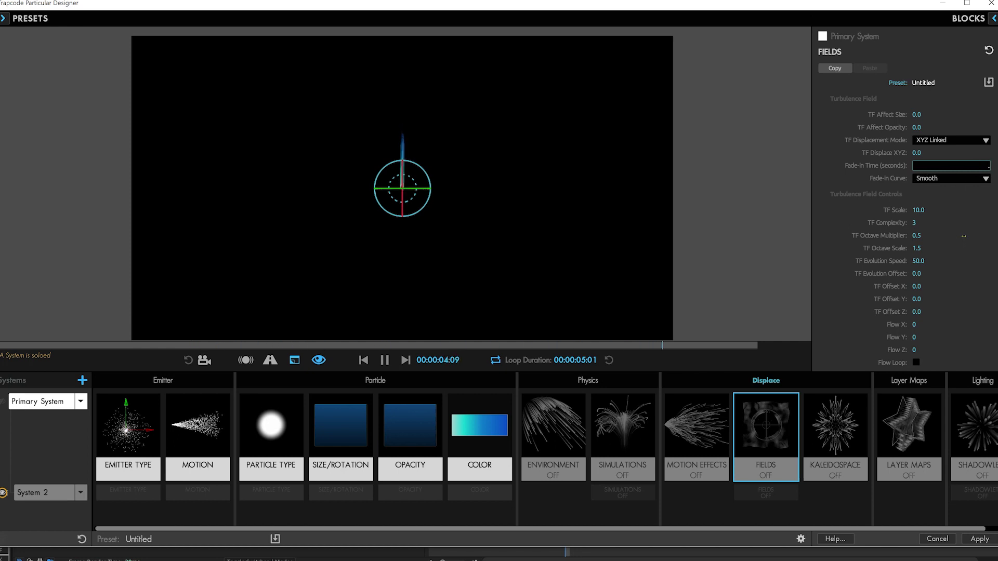
pyautogui.write('.1')
pyautogui.press('BackSpace')
pyautogui.write('05')
pyautogui.press('Return')
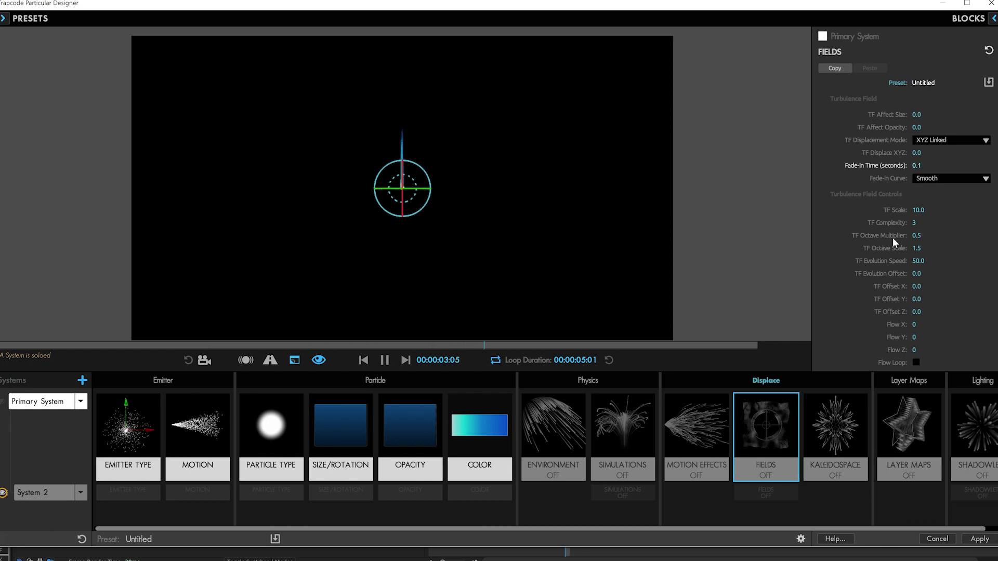
pyautogui.moveTo(925, 155)
pyautogui.mouseDown()
pyautogui.moveTo(950, 154)
pyautogui.moveTo(937, 154)
pyautogui.mouseUp()
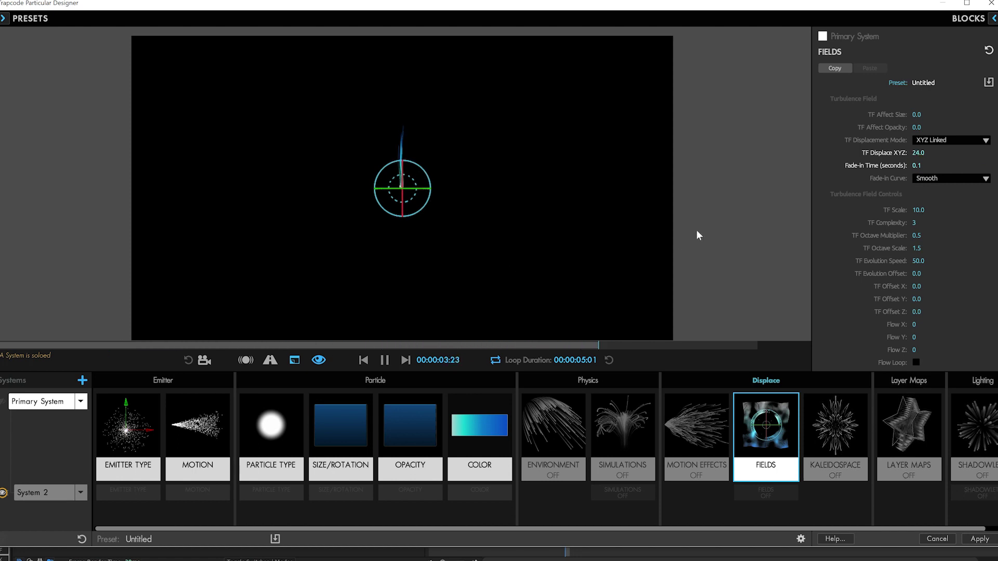
# Set the primary system's spherical field to 100% strength and 0% feather, with its sphere positioned at 960, 347, 0
pyautogui.scroll(-5, 962, 288)
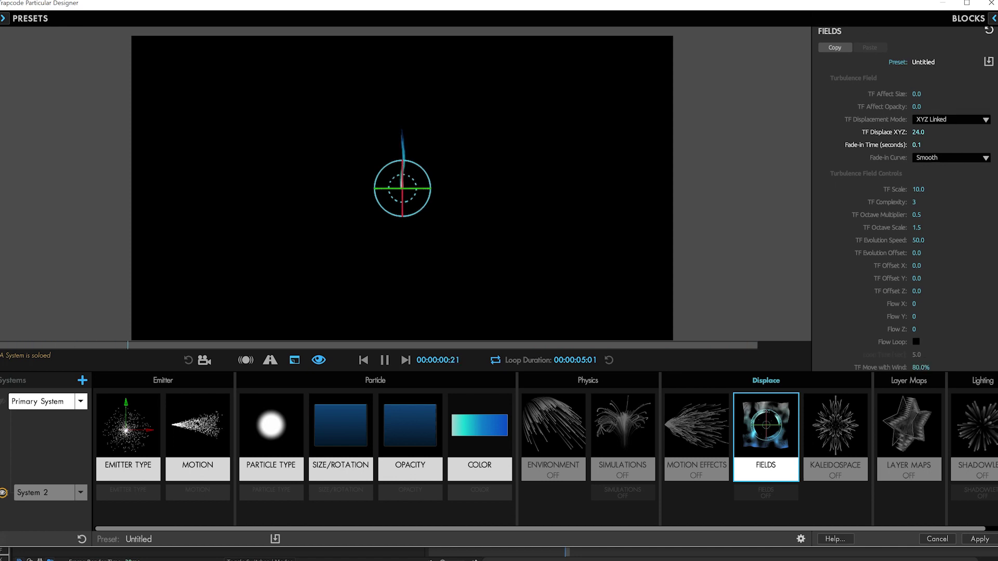
pyautogui.moveTo(919, 240); pyautogui.dragTo(852, 266)
pyautogui.moveTo(932, 266); pyautogui.dragTo(923, 266)
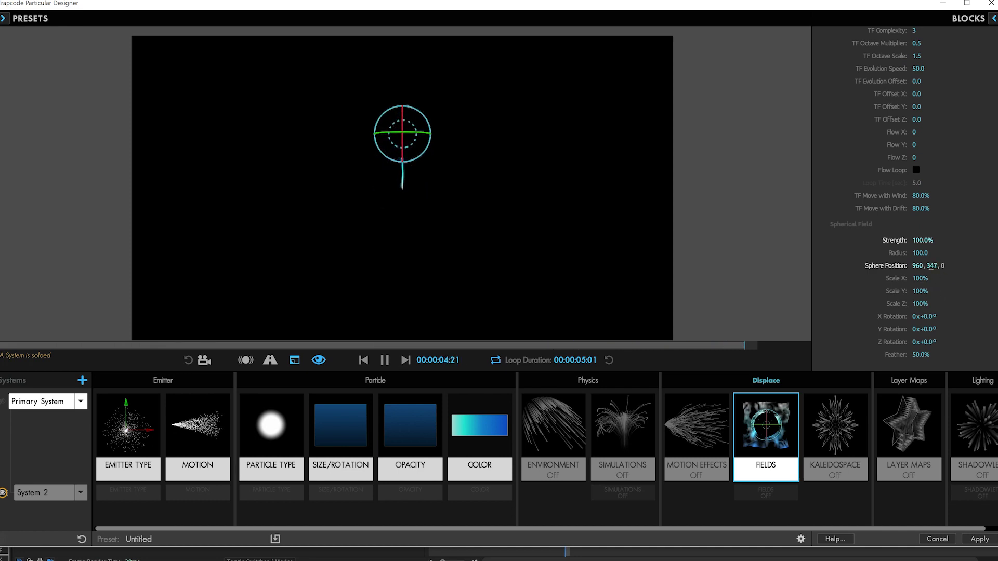
pyautogui.moveTo(924, 354); pyautogui.dragTo(893, 355)
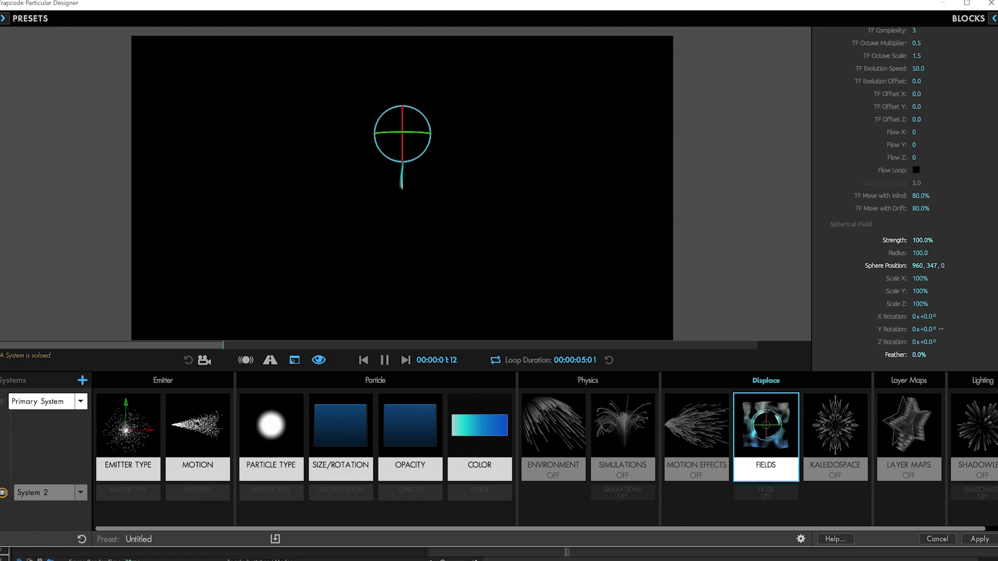
pyautogui.moveTo(932, 266)
pyautogui.mouseDown()
pyautogui.moveTo(917, 265)
pyautogui.moveTo(932, 266)
pyautogui.mouseUp()
# Check the flame without the field overlay, move the spherical field to 960, 322, 0, and apply the Designer settings
pyautogui.click(680, 422)
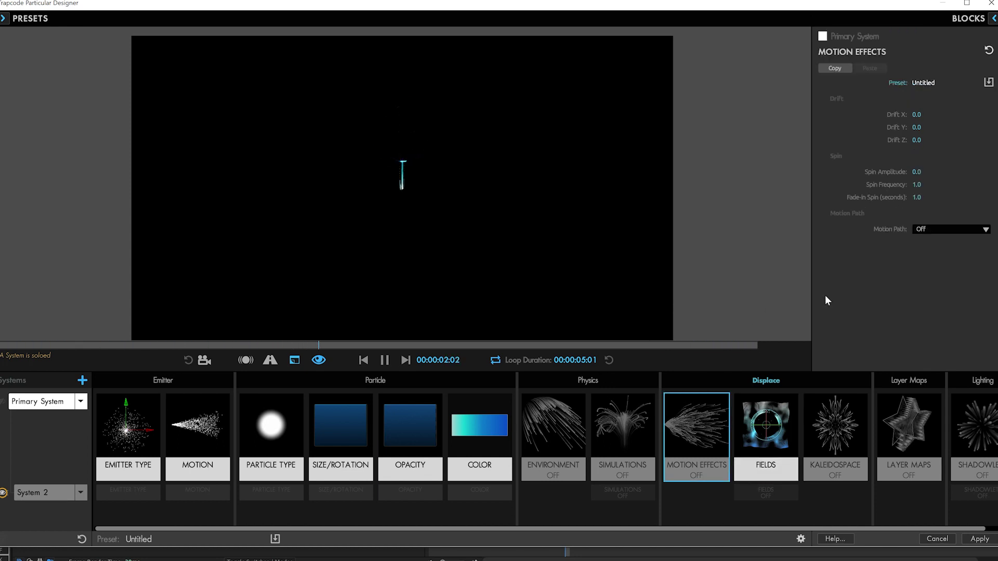
pyautogui.click(765, 436)
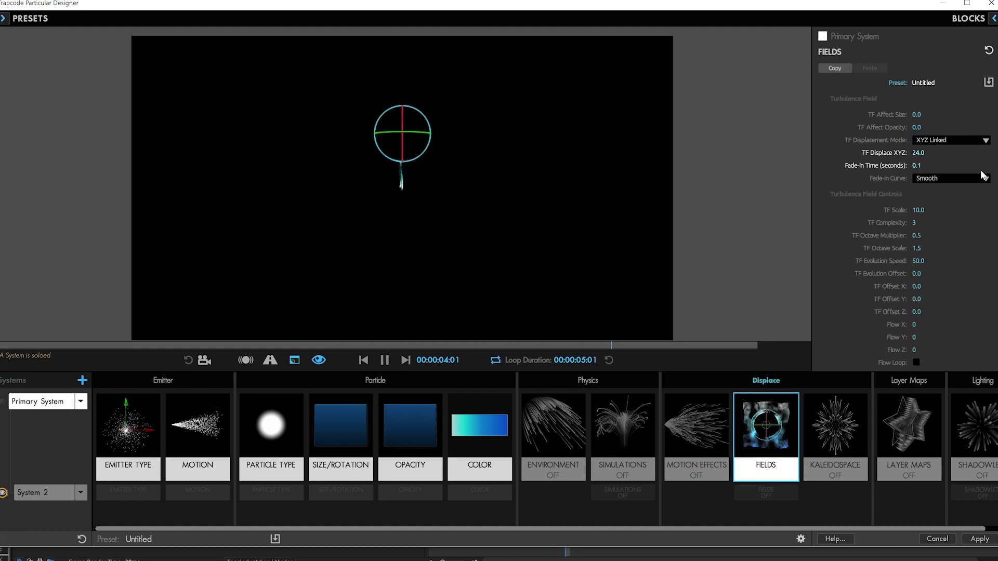
pyautogui.scroll(-3, 959, 283)
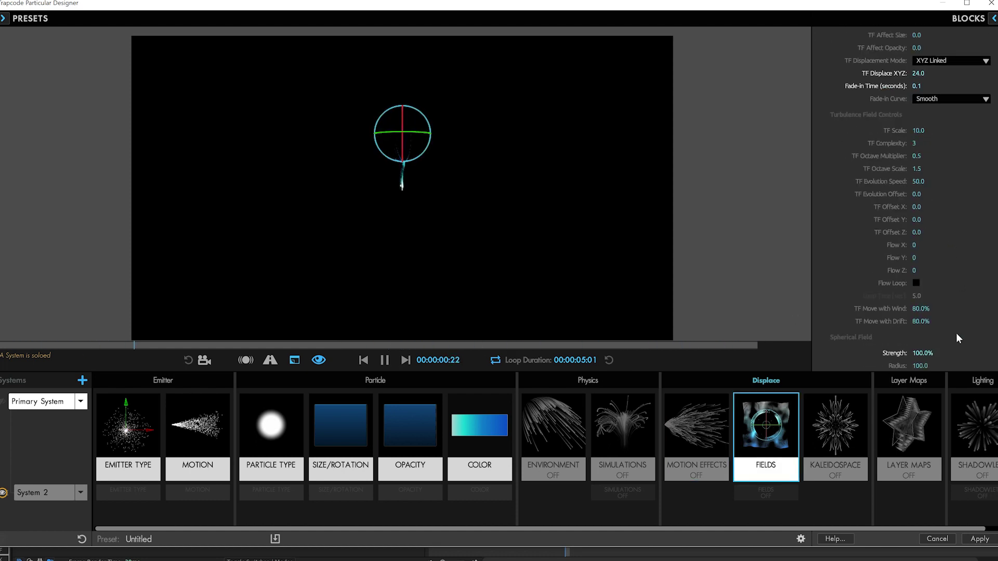
pyautogui.scroll(-3, 958, 338)
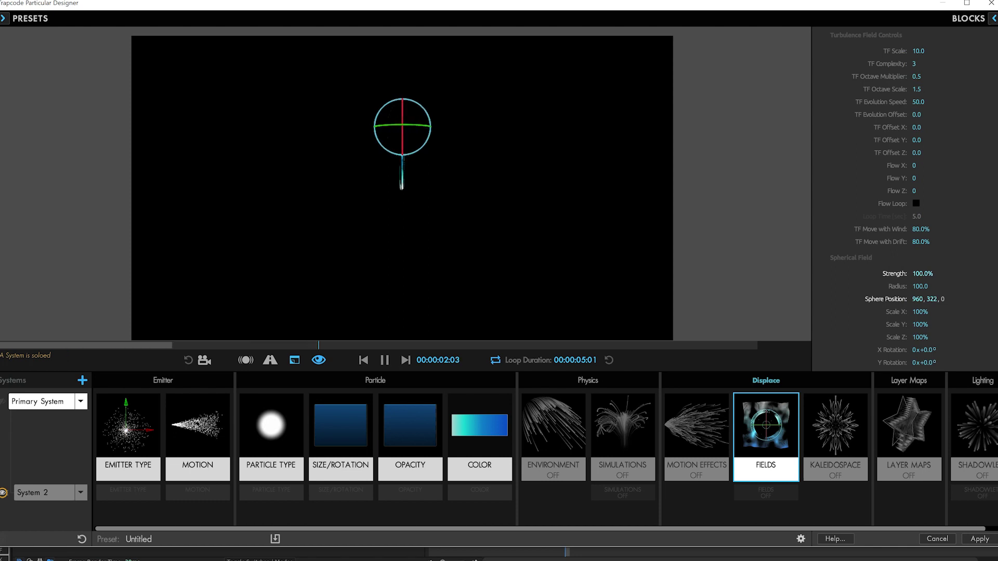
pyautogui.click(702, 424)
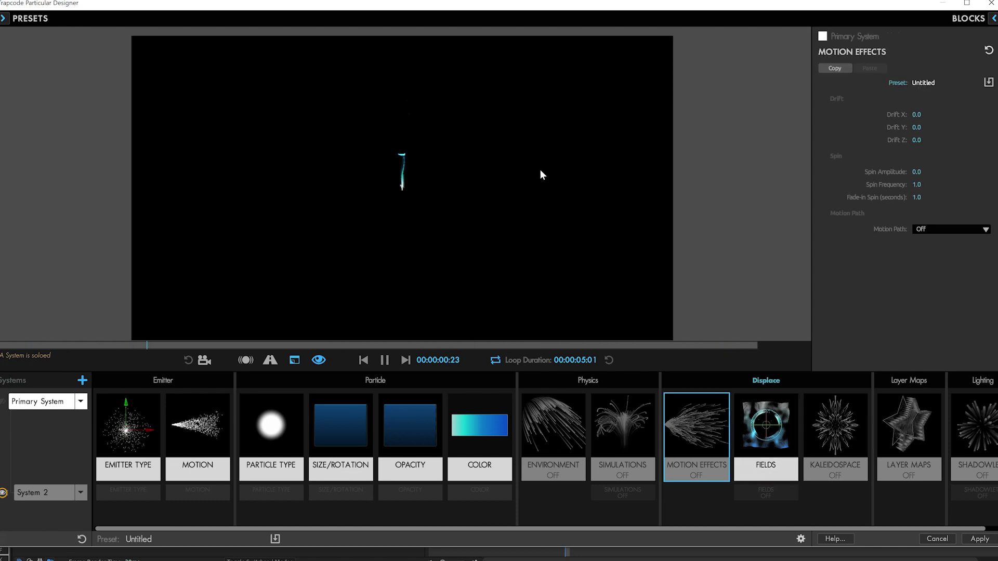
pyautogui.click(979, 539)
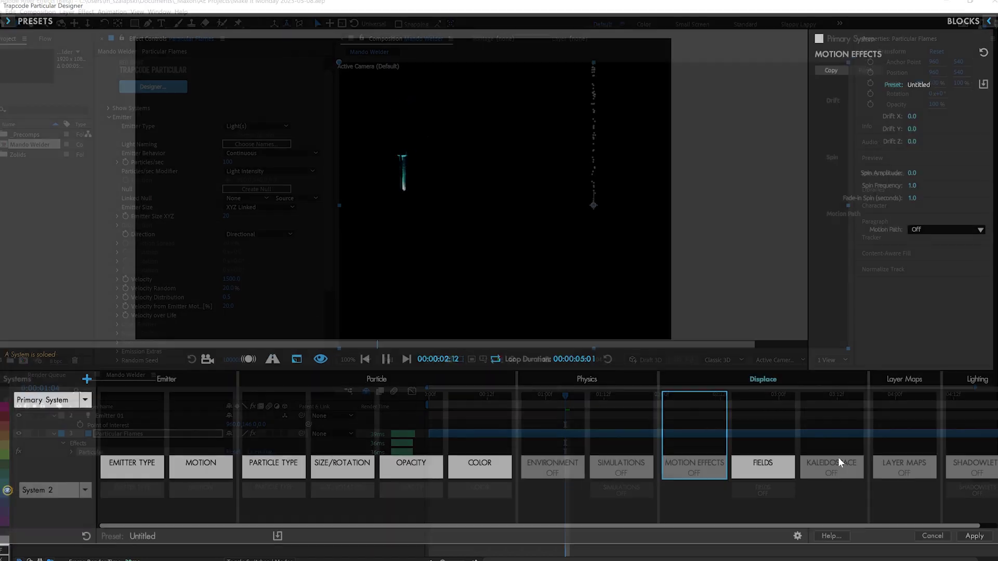
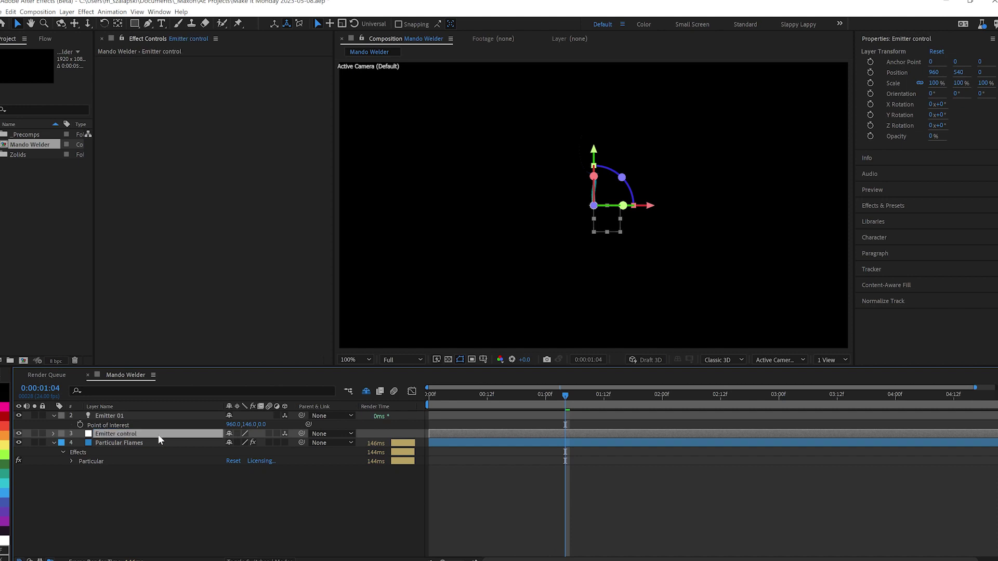
# Move the Emitter control null to position 739, 540, 0
pyautogui.press('p')
pyautogui.moveTo(232, 447); pyautogui.dragTo(124, 452)
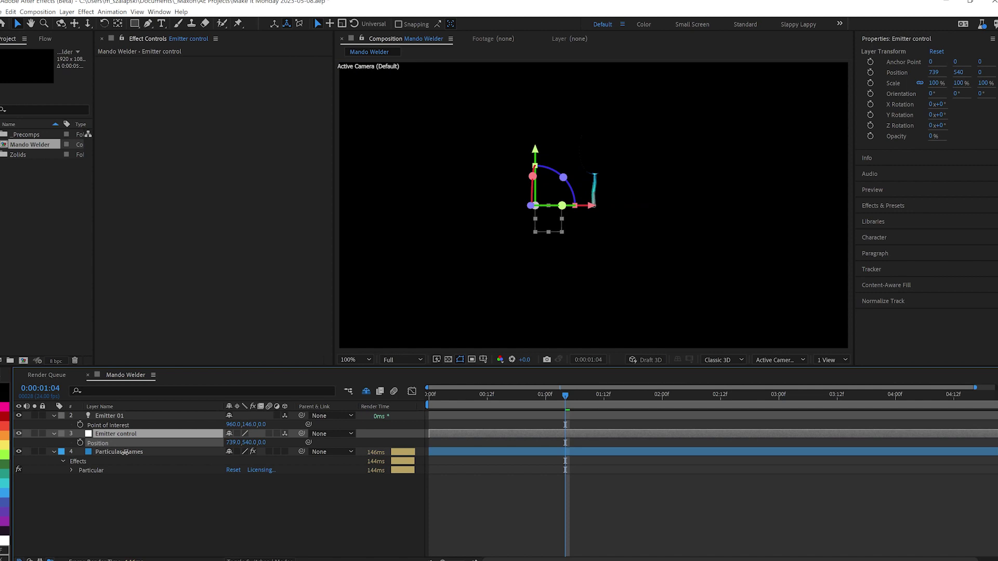
# Go to frame 4 and duplicate the Emitter 01 light until there are twelve emitters, up to Emitter 12
pyautogui.click(139, 415)
pyautogui.click(444, 398)
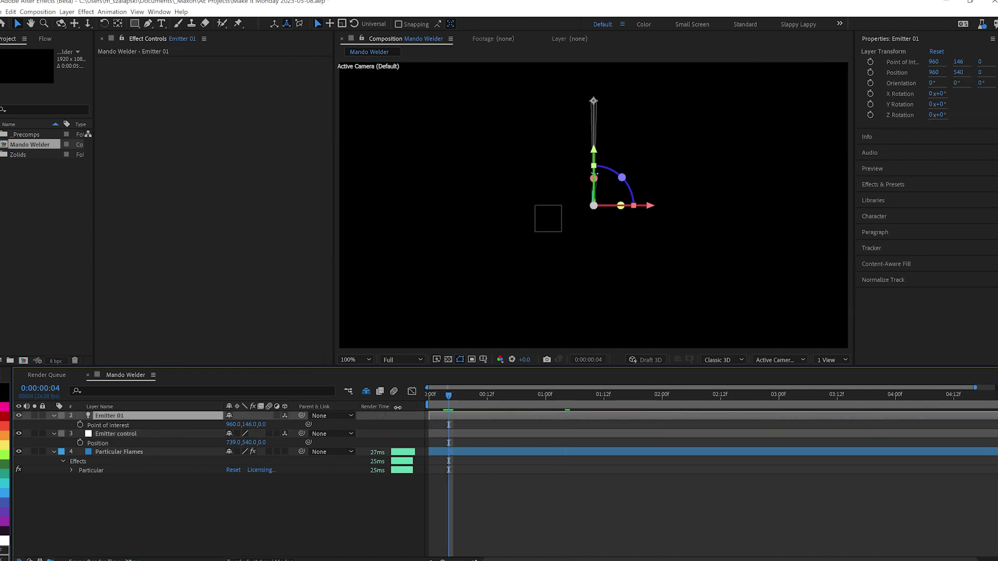
pyautogui.hotkey('ctrl', 'd')
pyautogui.hotkey('ctrl', 'd')
pyautogui.hotkey('ctrl', 'd')
pyautogui.hotkey('ctrl', 'd')
pyautogui.hotkey('ctrl', 'd')
pyautogui.hotkey('ctrl', 'd')
pyautogui.hotkey('ctrl', 'd')
pyautogui.hotkey('ctrl', 'd')
pyautogui.hotkey('ctrl', 'd')
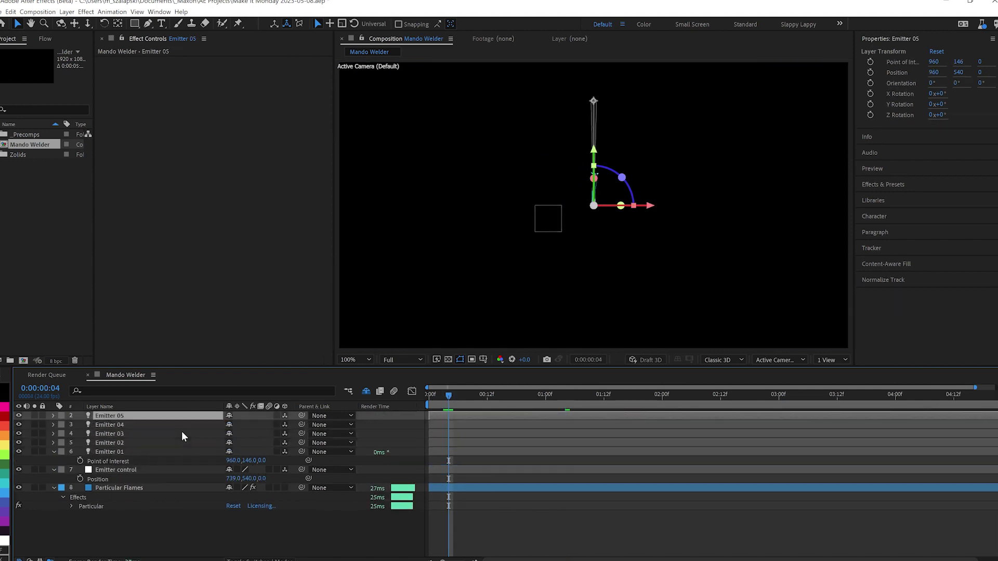
pyautogui.hotkey('ctrl', 'd')
pyautogui.hotkey('ctrl', 'd')
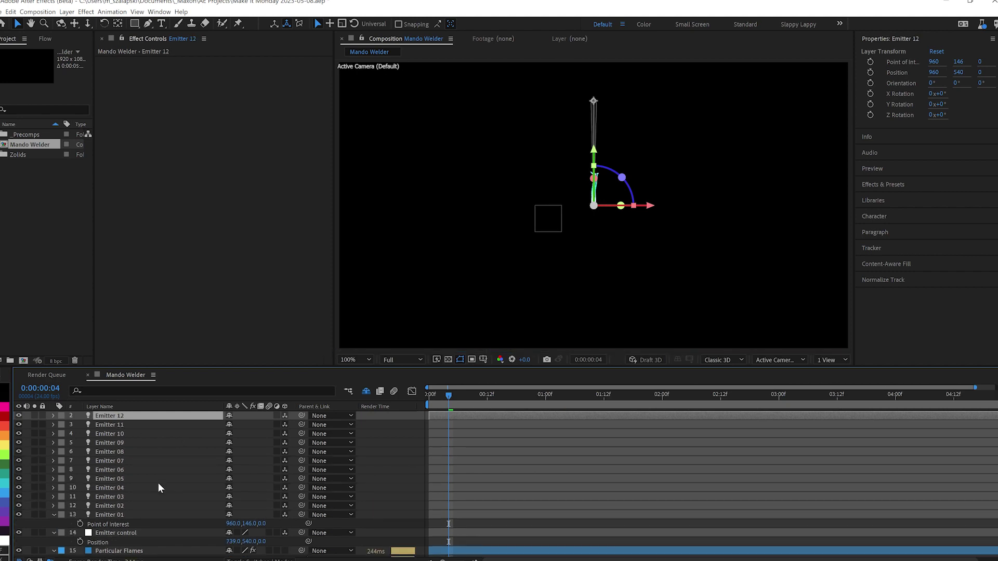
# Show only the Y Rotation property of Emitter control, collapse Emitter 01 and maximize the timeline
pyautogui.scroll(-1, 133, 509)
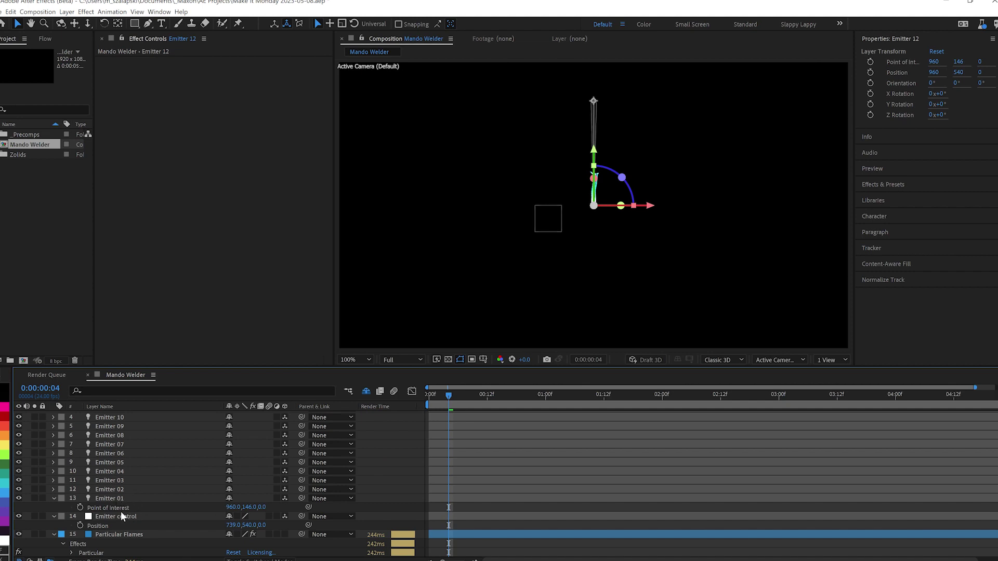
pyautogui.click(54, 499)
pyautogui.click(120, 516)
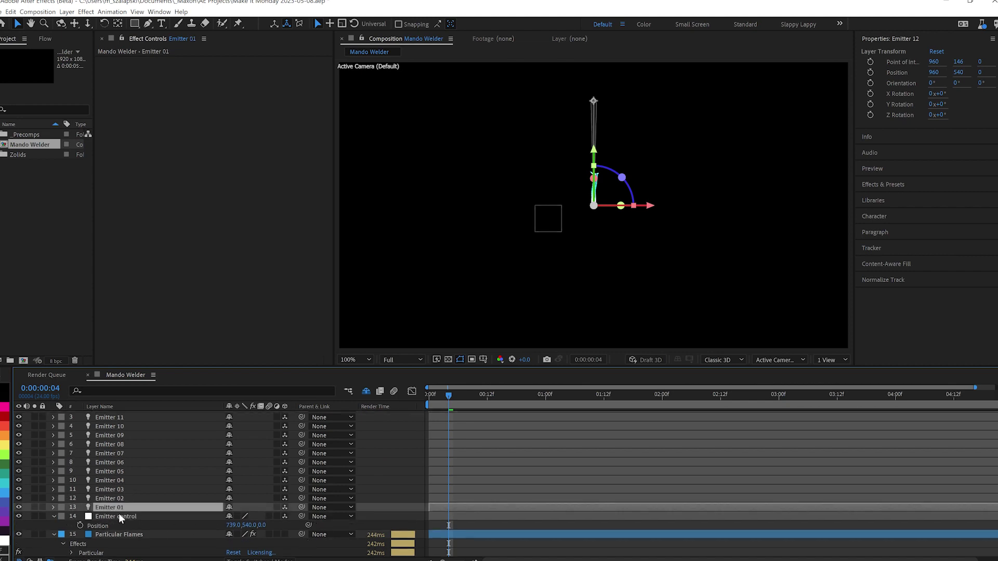
pyautogui.press('r')
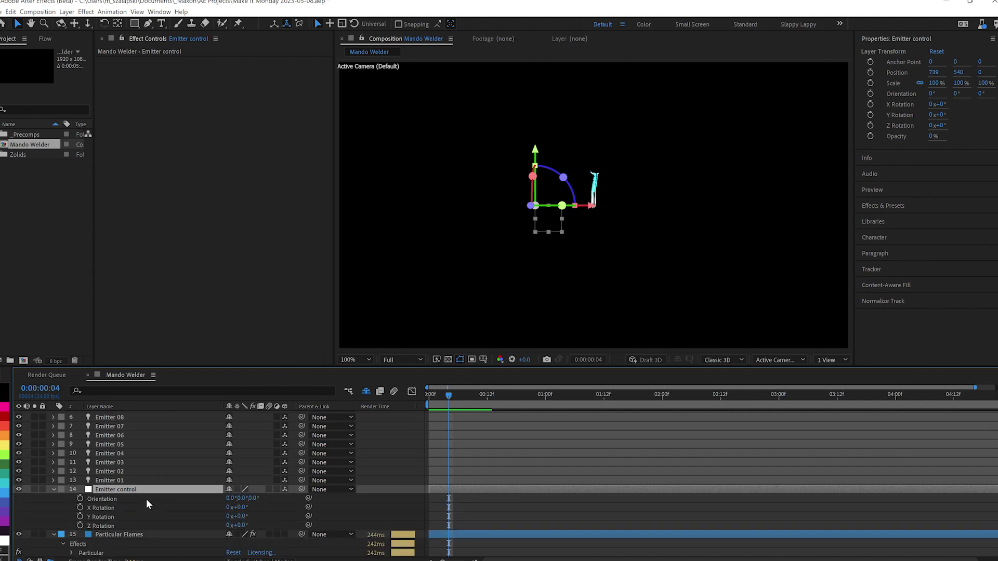
pyautogui.scroll(-2, 116, 508)
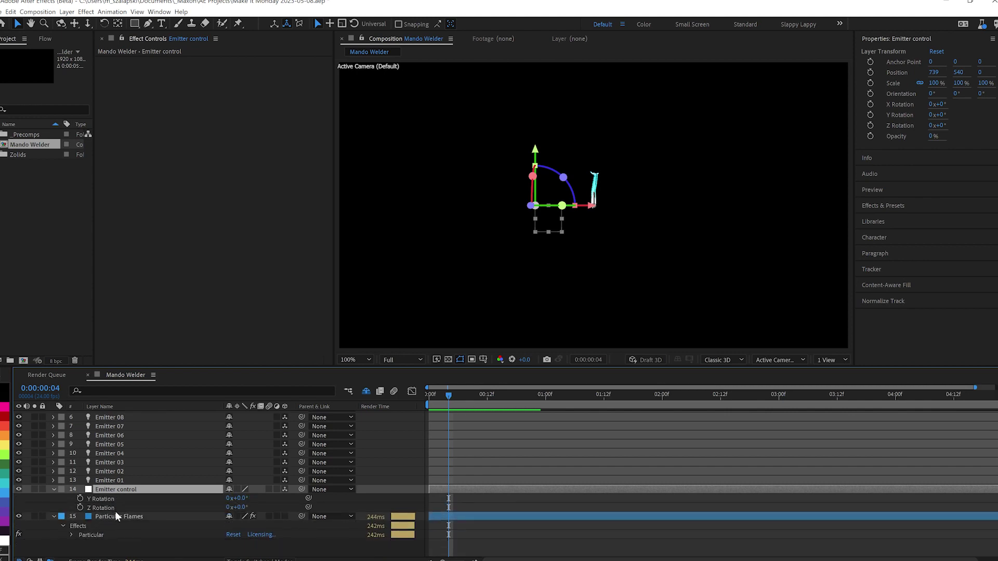
pyautogui.keyDown('alt'); pyautogui.keyDown('shift'); pyautogui.click(110, 509); pyautogui.keyUp('shift'); pyautogui.keyUp('alt')
pyautogui.click(54, 508)
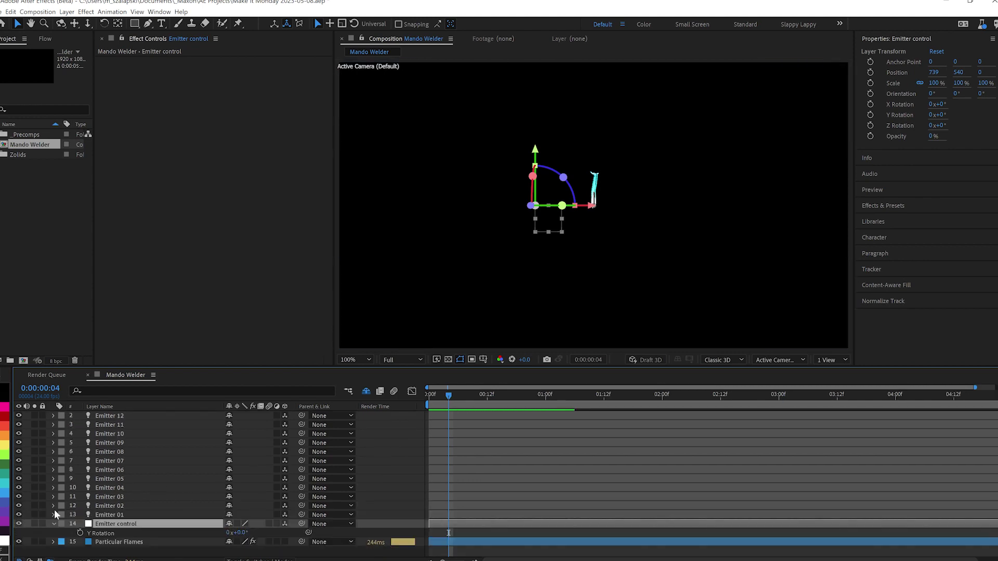
pyautogui.press('`')
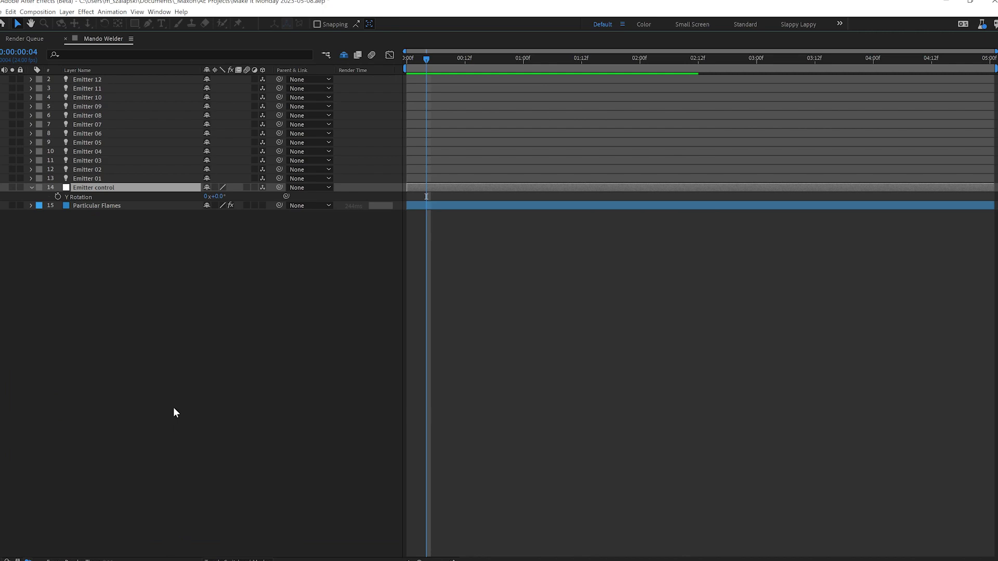
# Parent Emitter 01 to Emitter control and set the null's Y Rotation to 360/12, that is 30°
pyautogui.moveTo(279, 179); pyautogui.dragTo(107, 185)
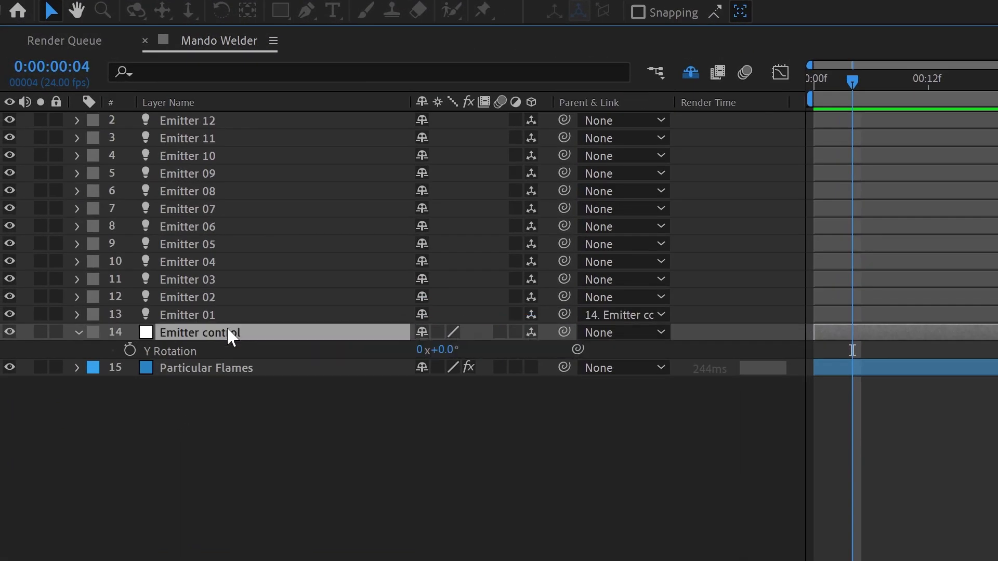
pyautogui.click(441, 349)
pyautogui.write('36')
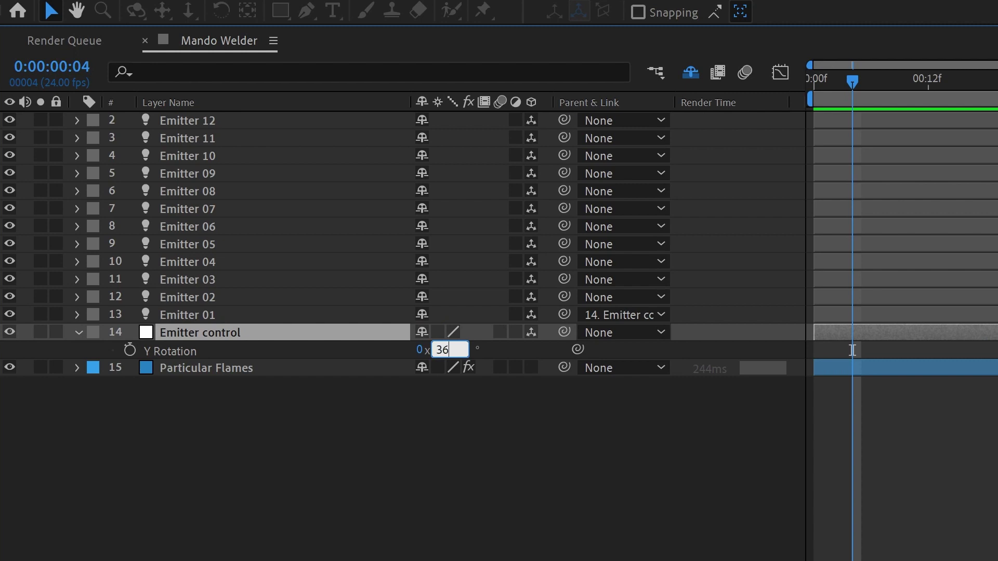
pyautogui.write('0/12')
pyautogui.press('Return')
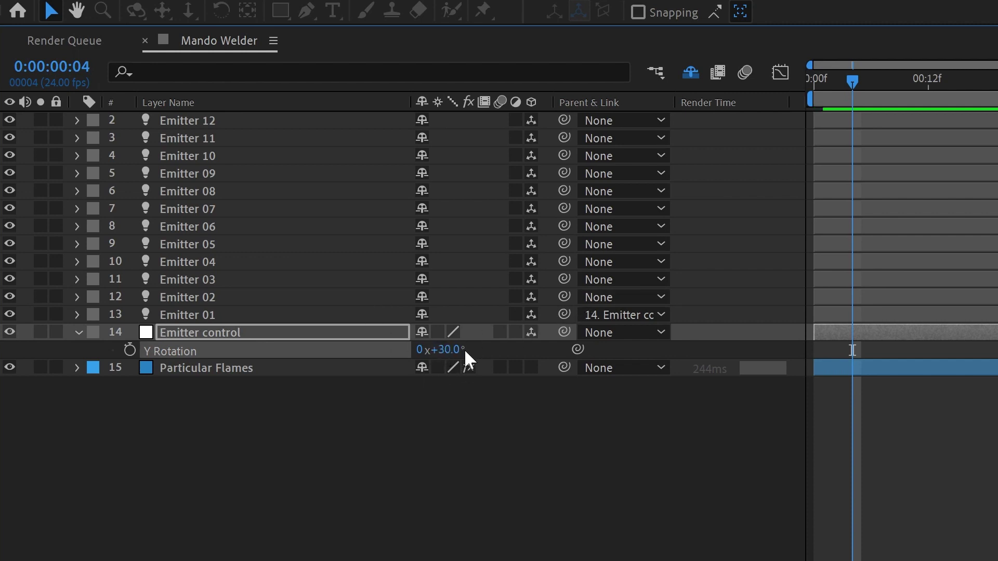
# Parent Emitter 02 to Emitter control and set the null's Y Rotation to 60°
pyautogui.moveTo(564, 297); pyautogui.dragTo(294, 333)
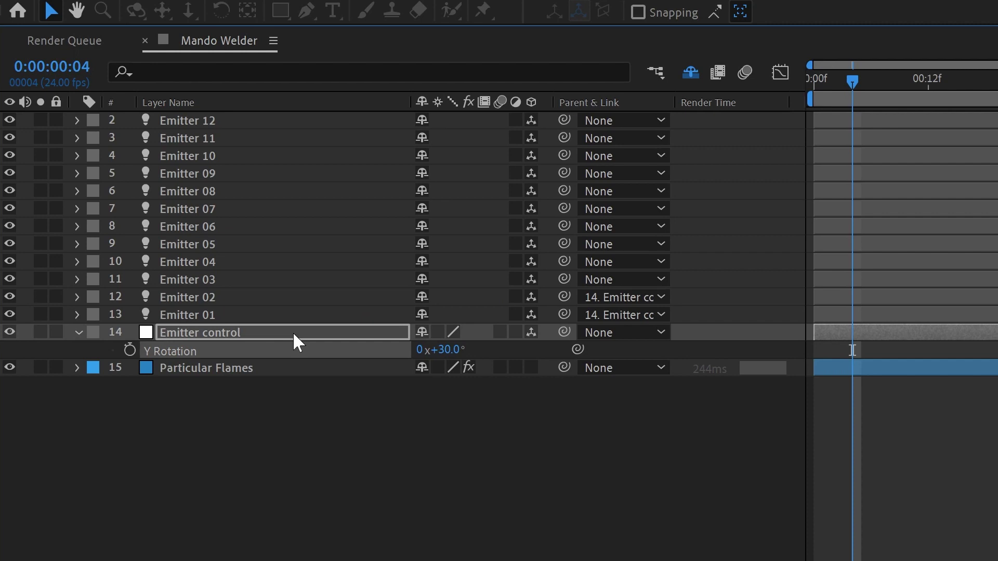
pyautogui.click(442, 349)
pyautogui.write('60')
pyautogui.press('Return')
# Parent Emitter 03 to Emitter control and set the null's Y Rotation to 90°
pyautogui.moveTo(562, 276); pyautogui.dragTo(376, 332)
pyautogui.click(446, 349)
pyautogui.write('90')
pyautogui.press('Return')
# Parent Emitter 04 to Emitter control and set the null's Y Rotation to 120°
pyautogui.moveTo(563, 262); pyautogui.dragTo(365, 331)
pyautogui.click(457, 349)
pyautogui.write('12')
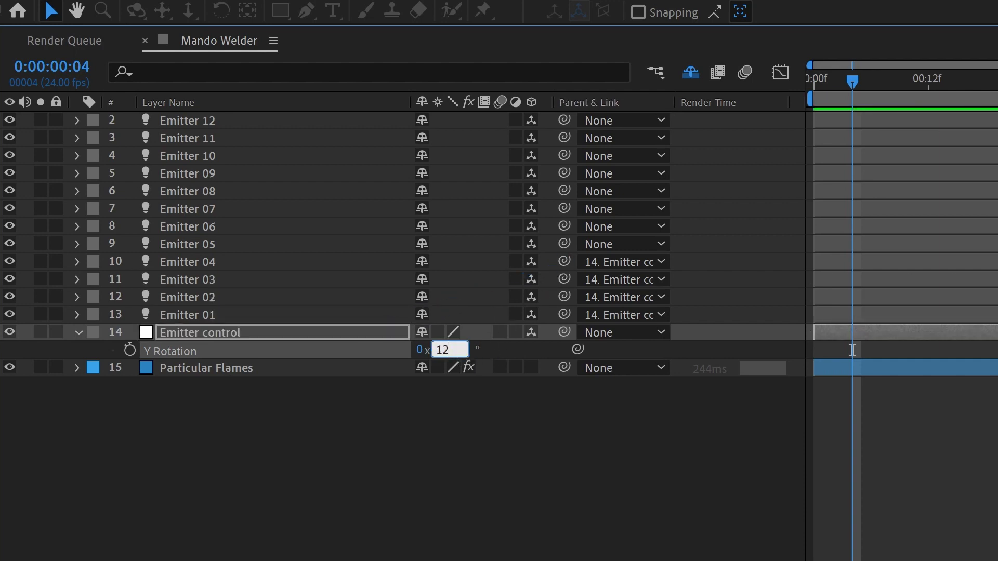
pyautogui.write('0')
pyautogui.press('Return')
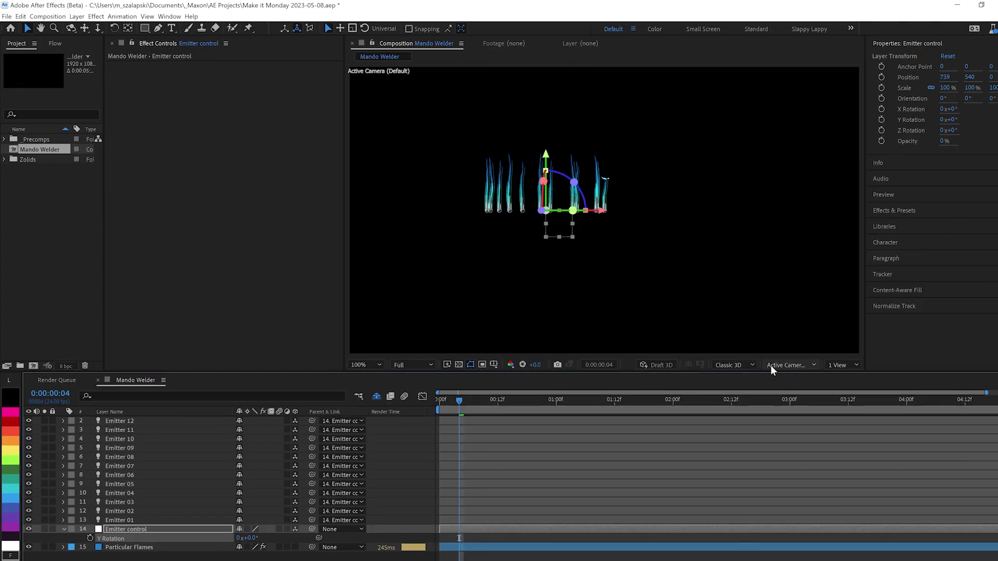
# Check the arrangement of the emitters from the Top view with nothing selected, and return to the active camera
pyautogui.click(771, 366)
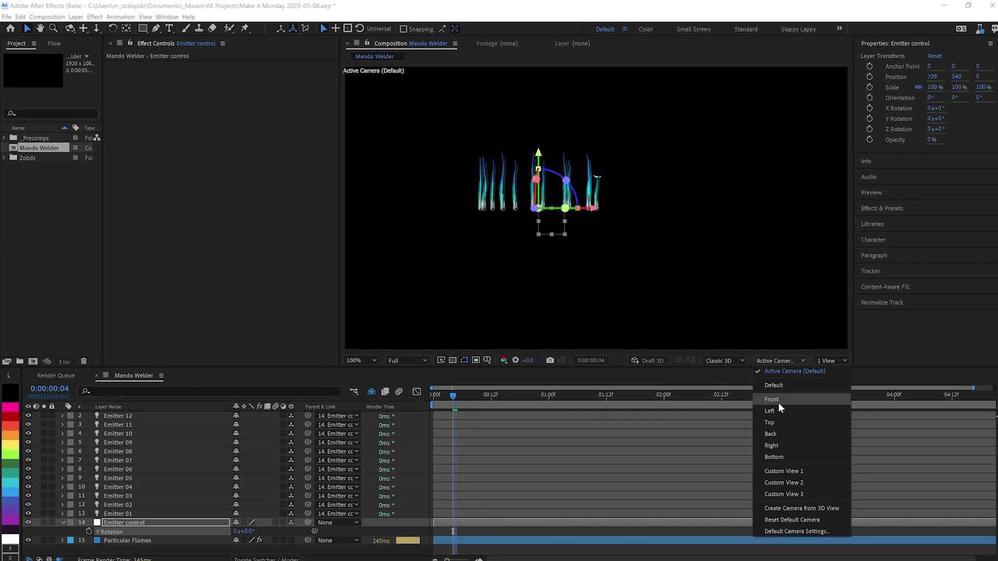
pyautogui.click(779, 416)
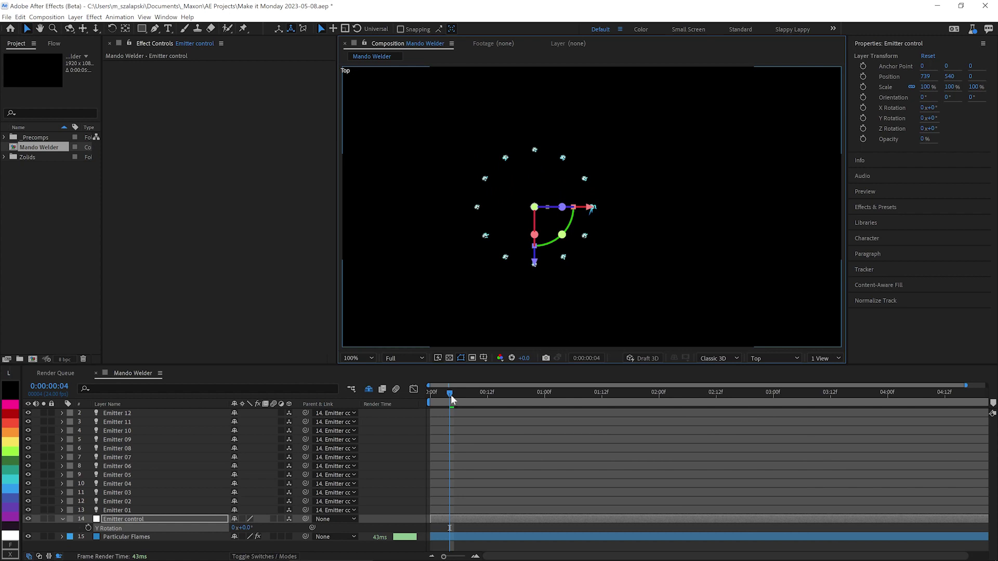
pyautogui.click(548, 228)
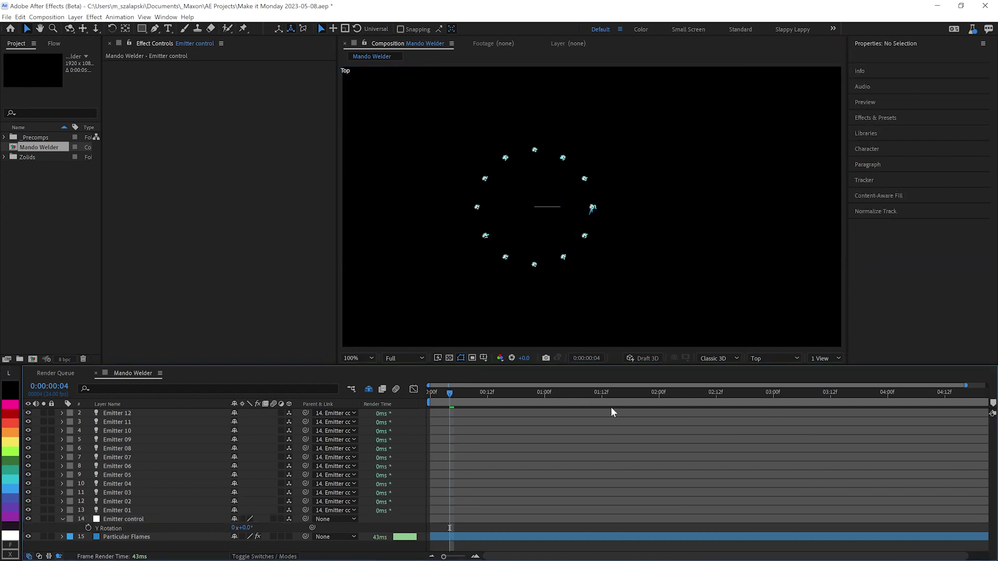
pyautogui.press('F12')
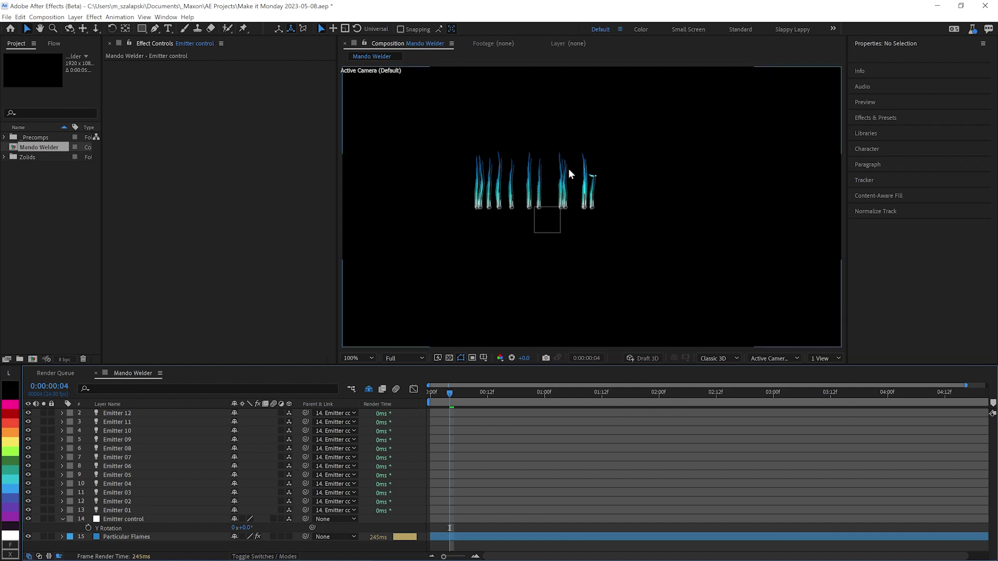
# Set the Particular Flames emitter's Particles/sec to 200
pyautogui.click(129, 534)
pyautogui.click(233, 181)
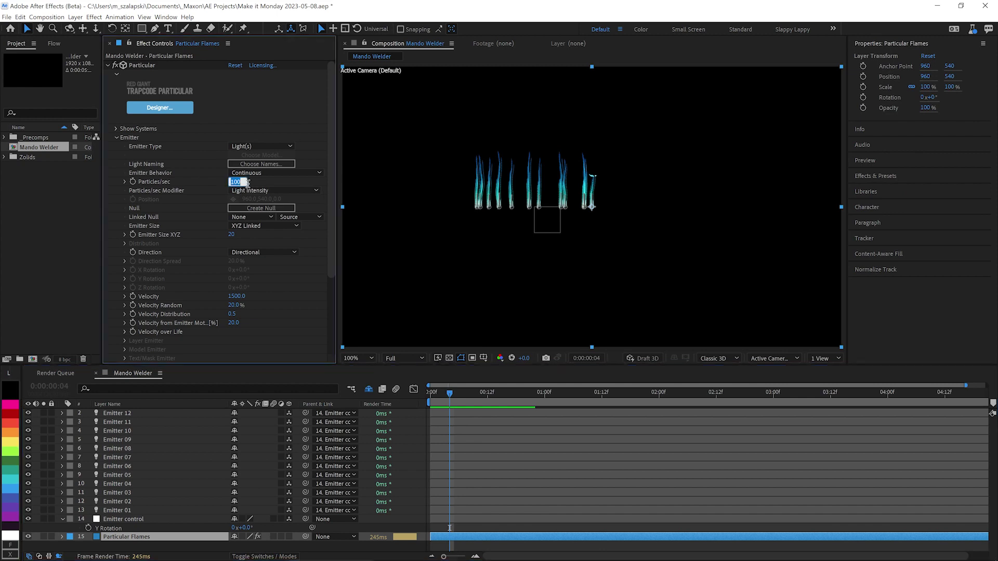
pyautogui.write('200')
pyautogui.press('Return')
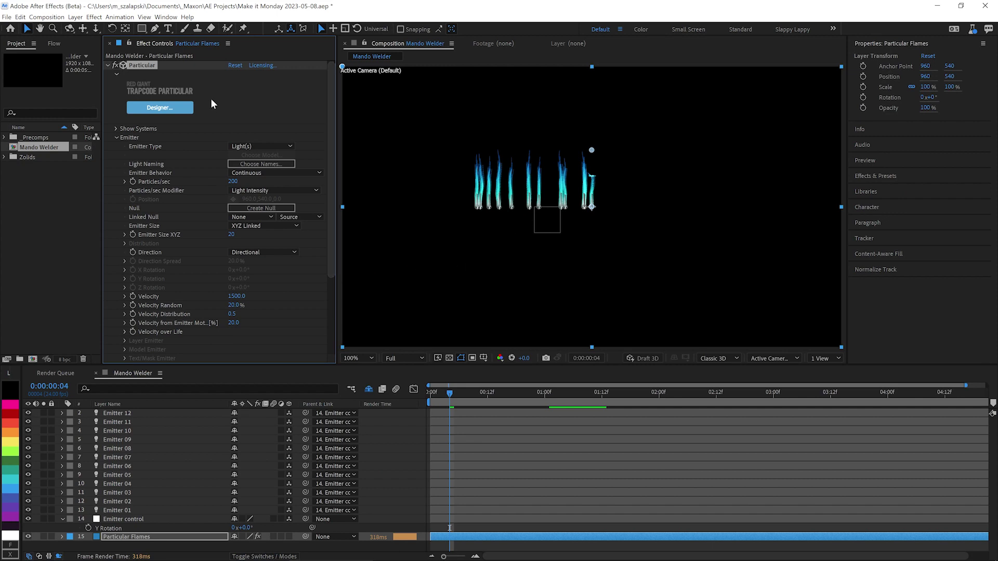
# Hide the layer controls in the composition view and inspect the flames at 200% magnification
pyautogui.scroll(1, 510, 182)
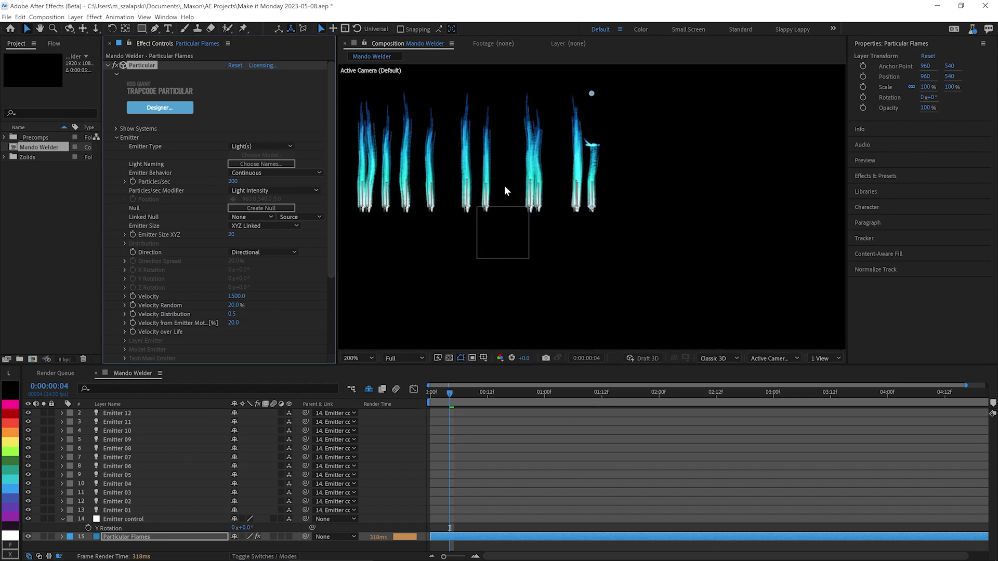
pyautogui.moveTo(507, 162); pyautogui.dragTo(536, 216)
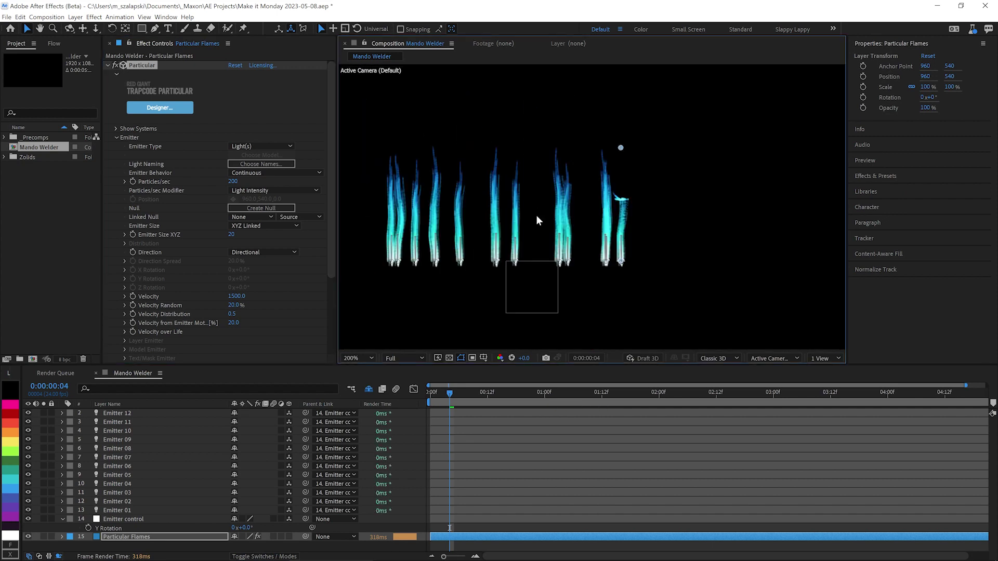
pyautogui.hotkey('ctrl', 'shift', 'h')
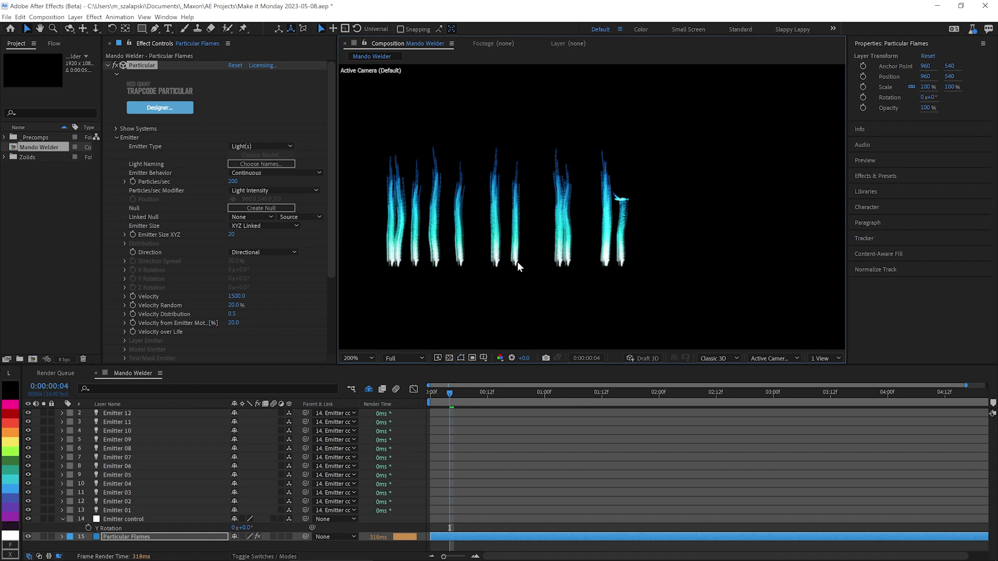
pyautogui.moveTo(514, 242); pyautogui.dragTo(544, 243)
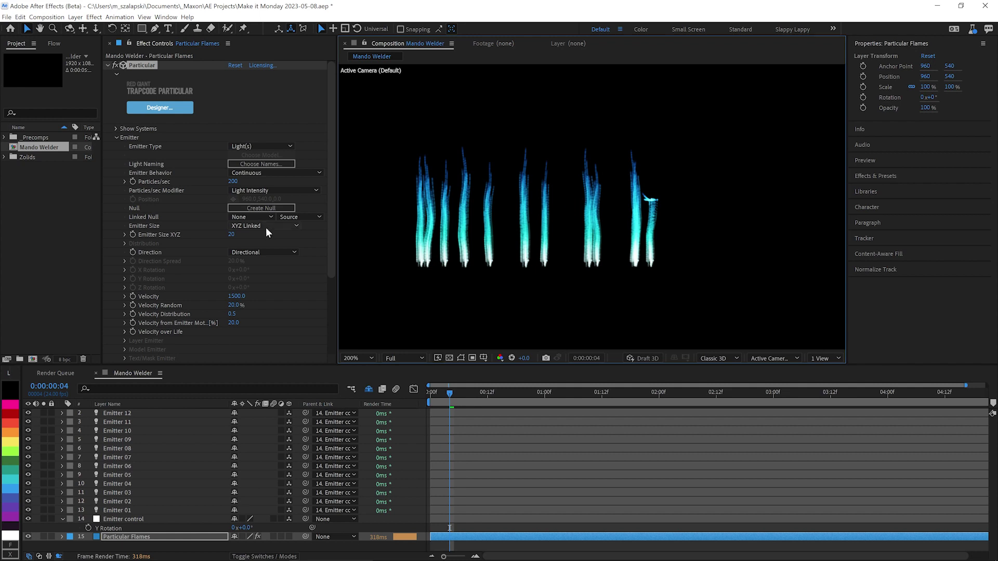
# Apply Fast Box Blur to the Particular Flames layer with a Blur Radius of 1.5
pyautogui.click(107, 65)
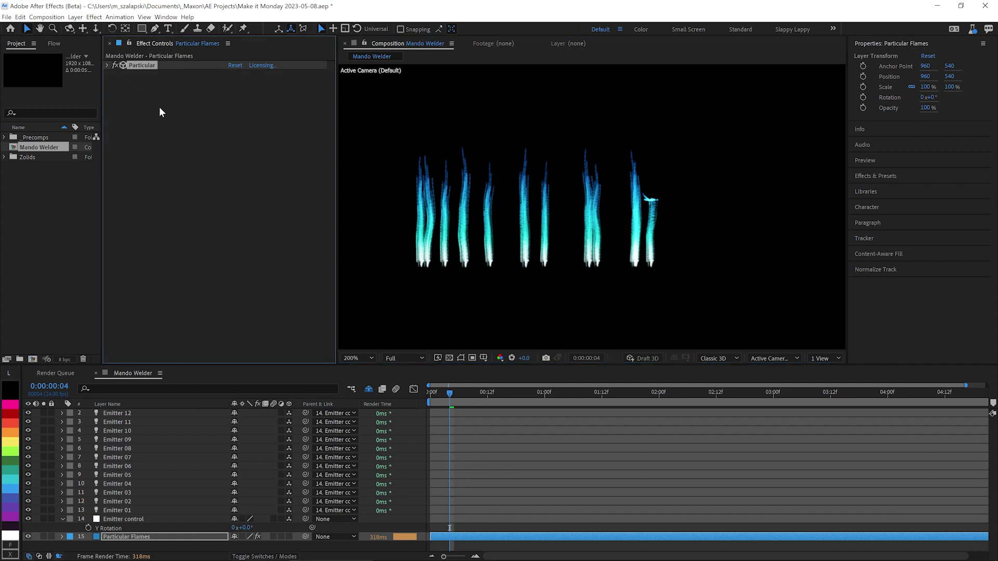
pyautogui.hotkey('ctrl', 'space')
pyautogui.write('fast')
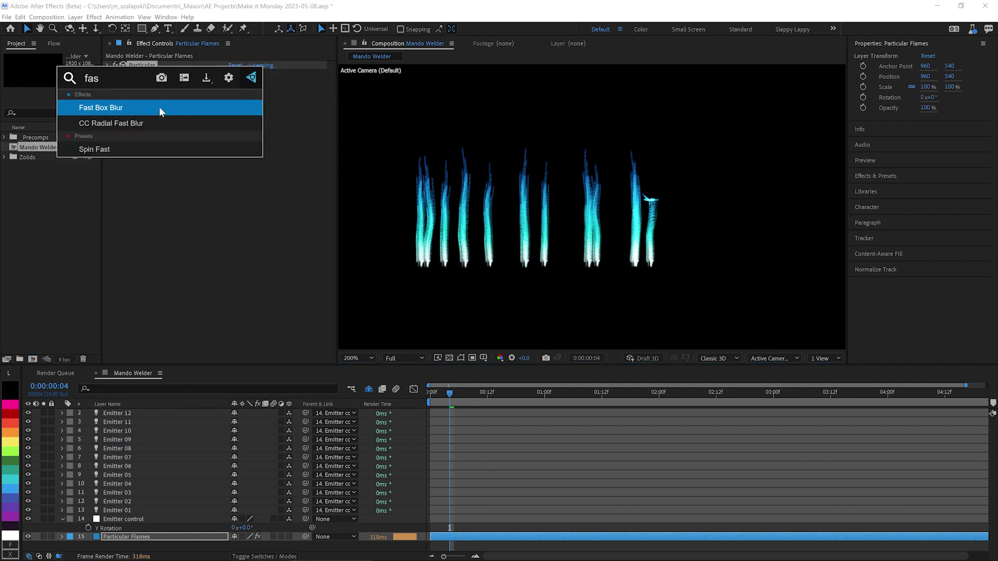
pyautogui.press('Return')
pyautogui.click(232, 82)
pyautogui.write('2')
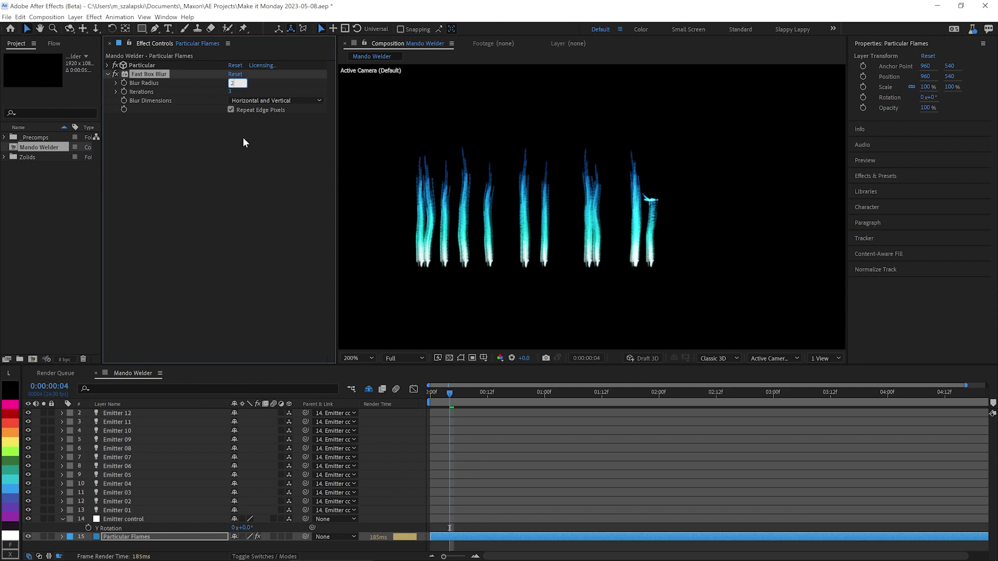
pyautogui.press('Return')
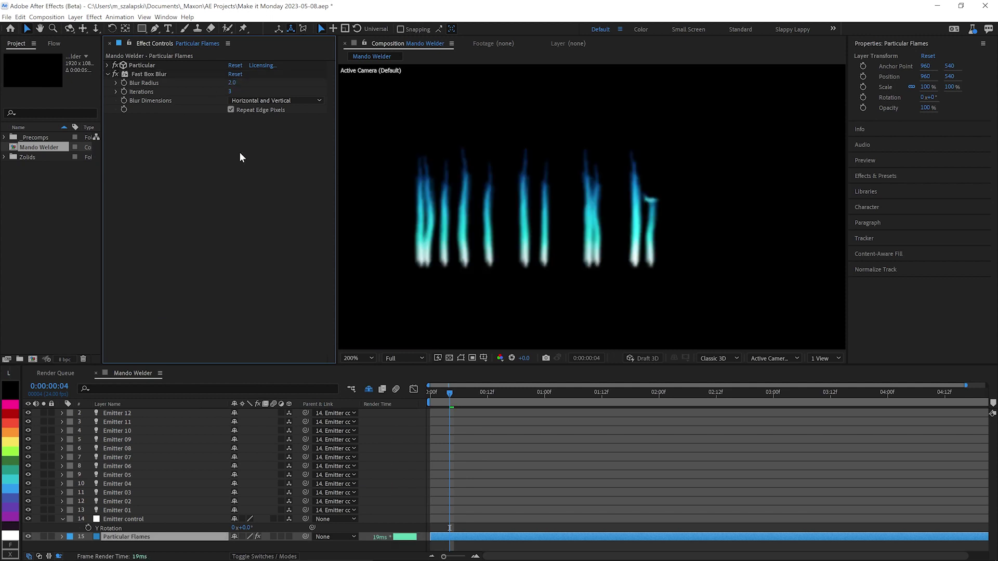
pyautogui.click(230, 83)
pyautogui.write('1.5')
pyautogui.press('Return')
# Add Levels to Particular Flames and, in the Alpha channel, set Input Black to about 19 and Input White to about 185
pyautogui.hotkey('ctrl', 'space')
pyautogui.write('lev')
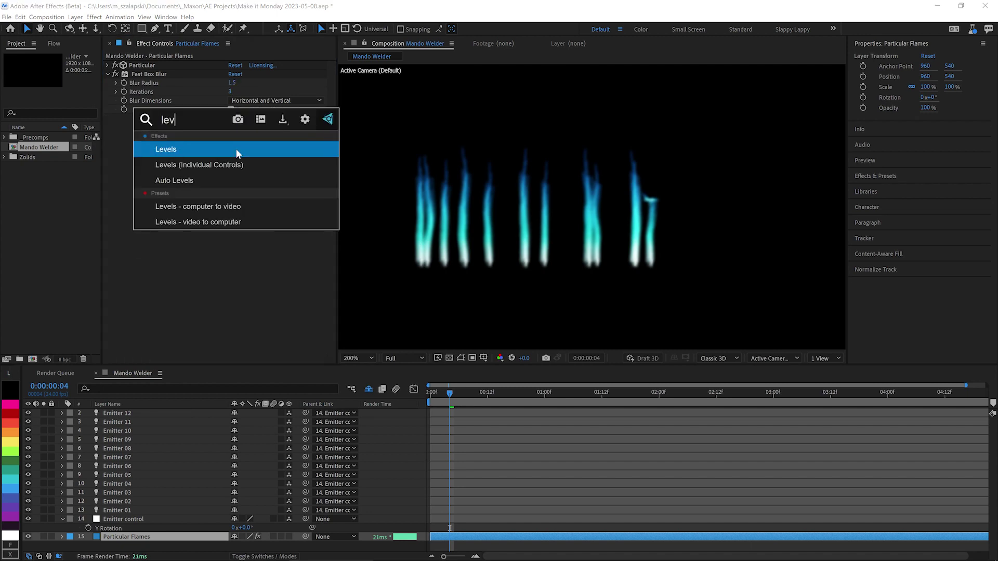
pyautogui.press('Escape')
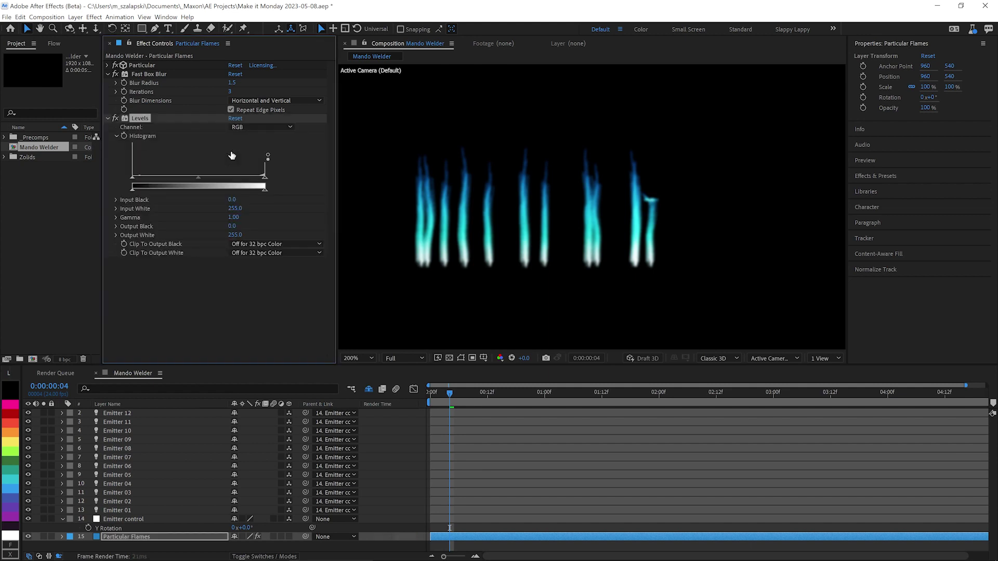
pyautogui.click(267, 130)
pyautogui.click(264, 177)
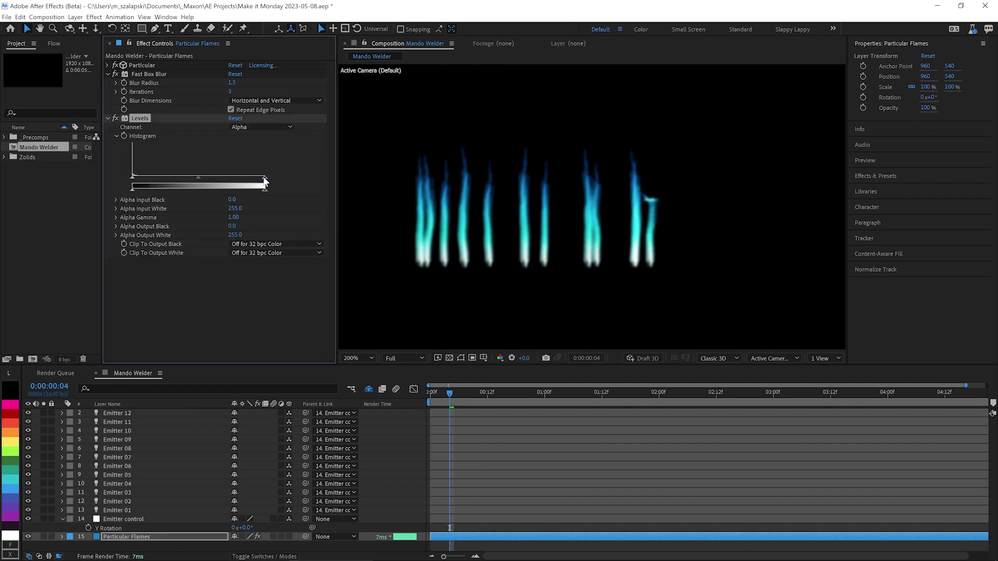
pyautogui.moveTo(264, 178); pyautogui.dragTo(229, 178)
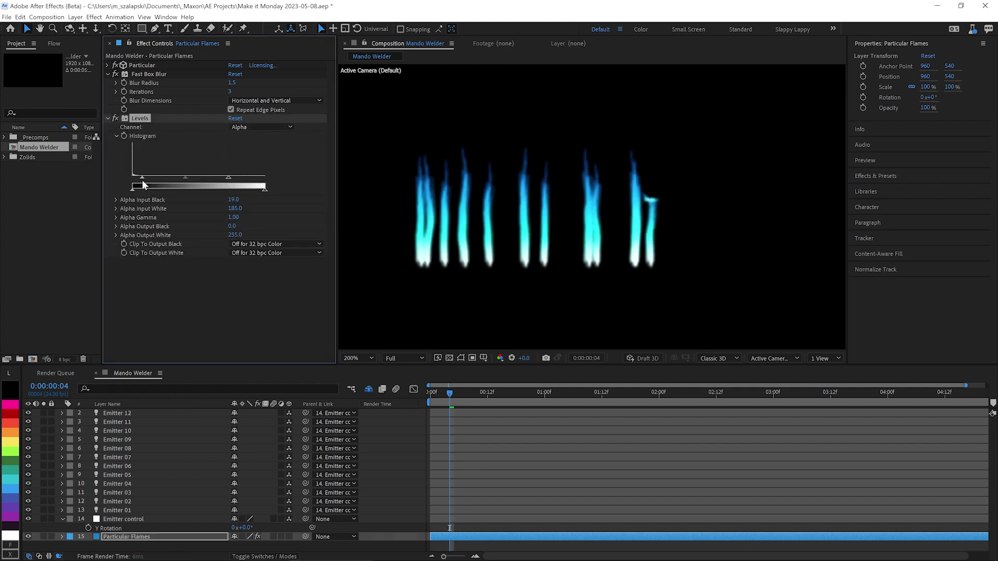
# Apply Optical Glow to the Particular Flames layer with a Size of 400 and an Amount of 4
pyautogui.hotkey('ctrl', 'space')
pyautogui.write('op')
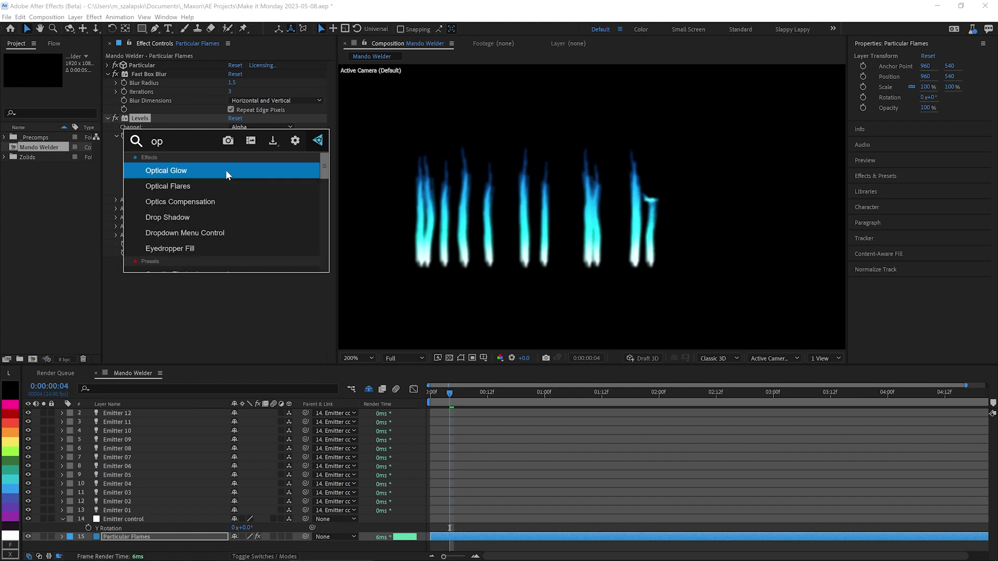
pyautogui.press('Return')
pyautogui.scroll(-5, 204, 207)
pyautogui.click(235, 190)
pyautogui.write('400')
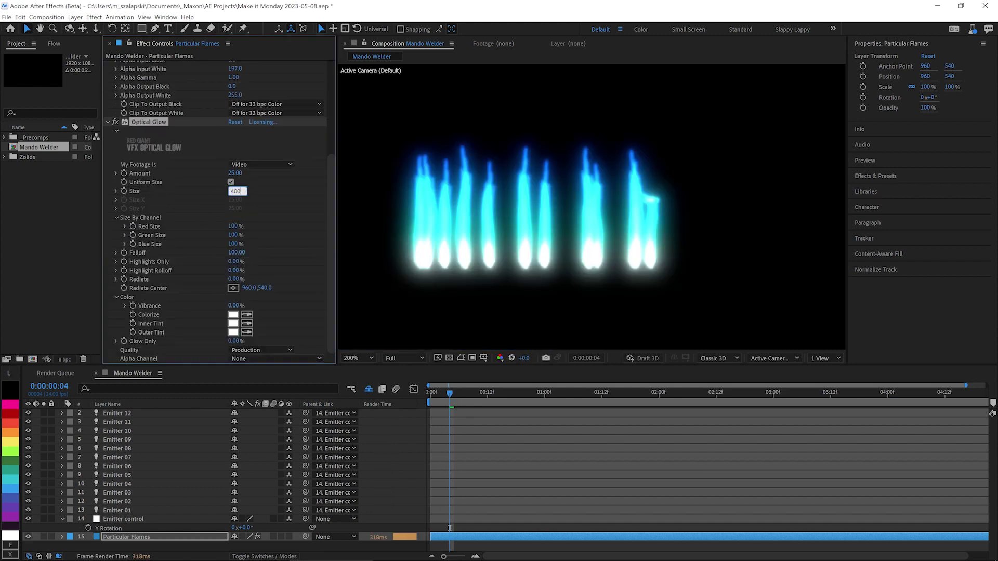
pyautogui.press('Return')
pyautogui.click(235, 173)
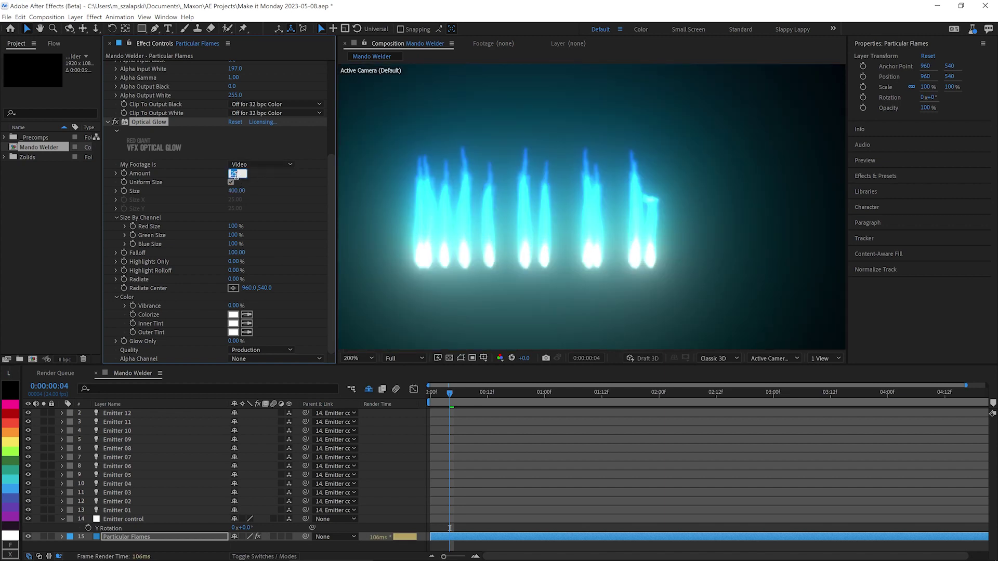
pyautogui.write('4')
pyautogui.press('Return')
pyautogui.scroll(-2, 603, 213)
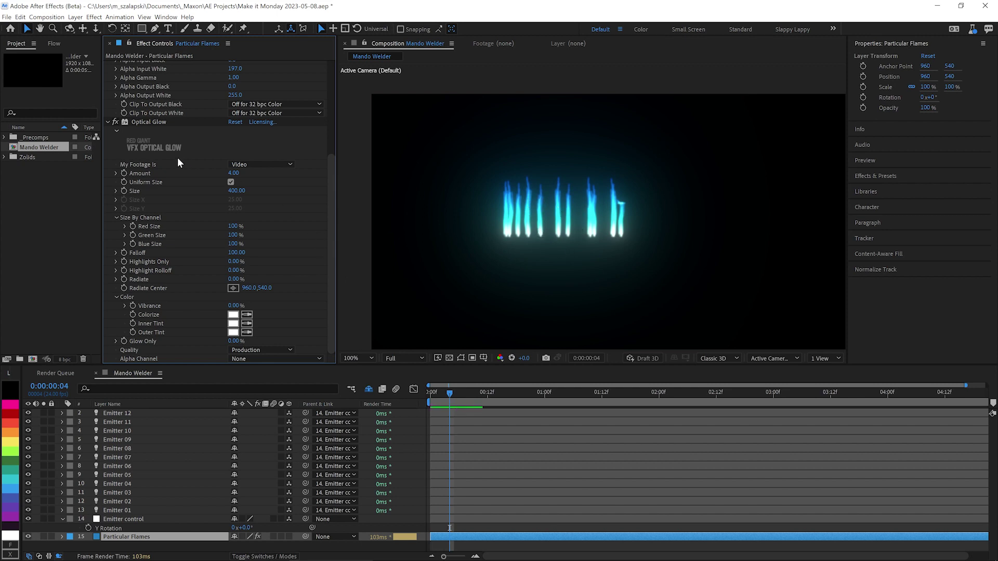
# Show all particle systems in Particular and set the primary system's Turbulence Field TF Displace XYZ to 12
pyautogui.scroll(5, 179, 161)
pyautogui.click(108, 66)
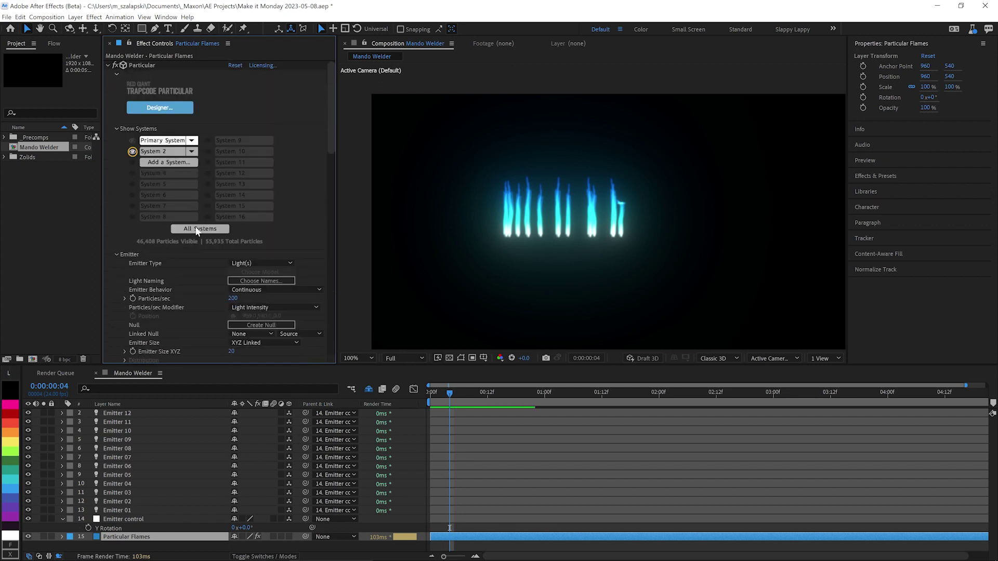
pyautogui.click(194, 229)
pyautogui.click(115, 254)
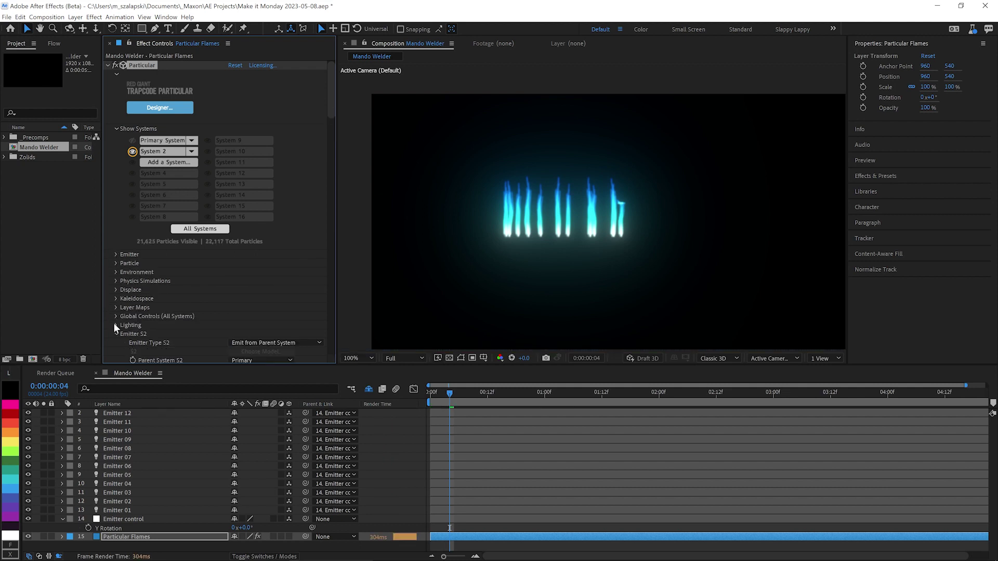
pyautogui.click(115, 290)
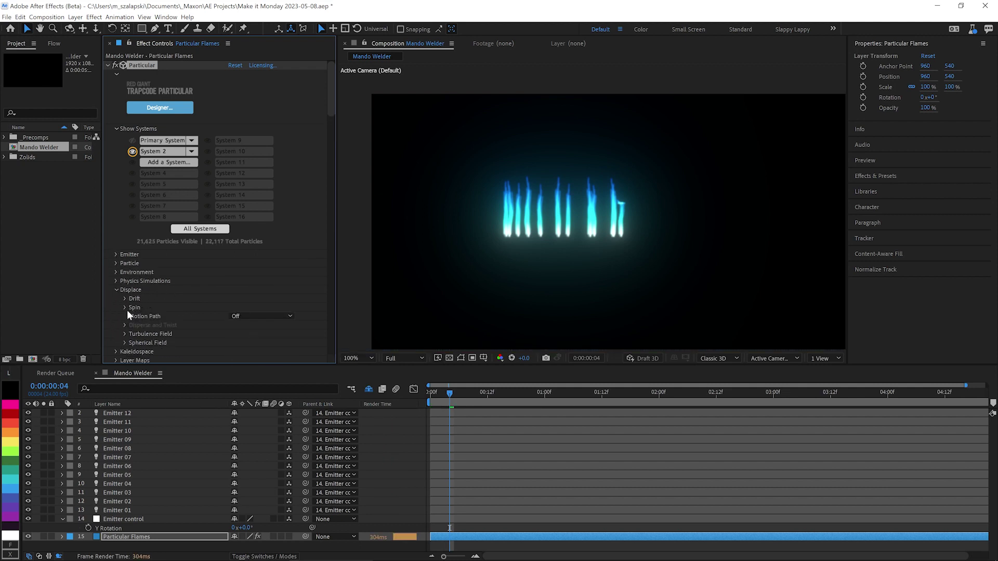
pyautogui.click(125, 334)
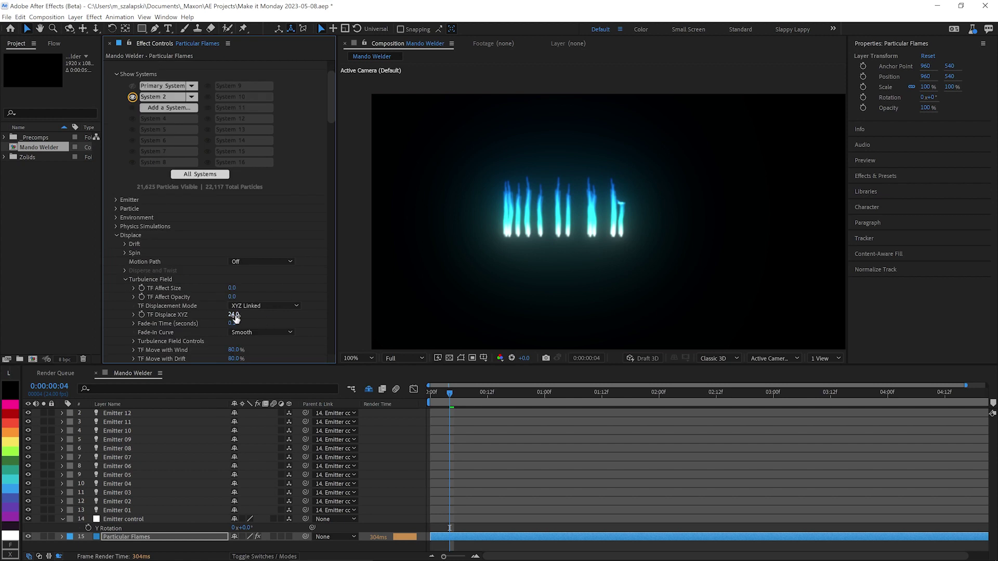
pyautogui.write('12')
pyautogui.press('Return')
# Add a two-node camera with the 50mm preset to the Mando Welder composition
pyautogui.click(75, 16)
pyautogui.moveTo(82, 31)
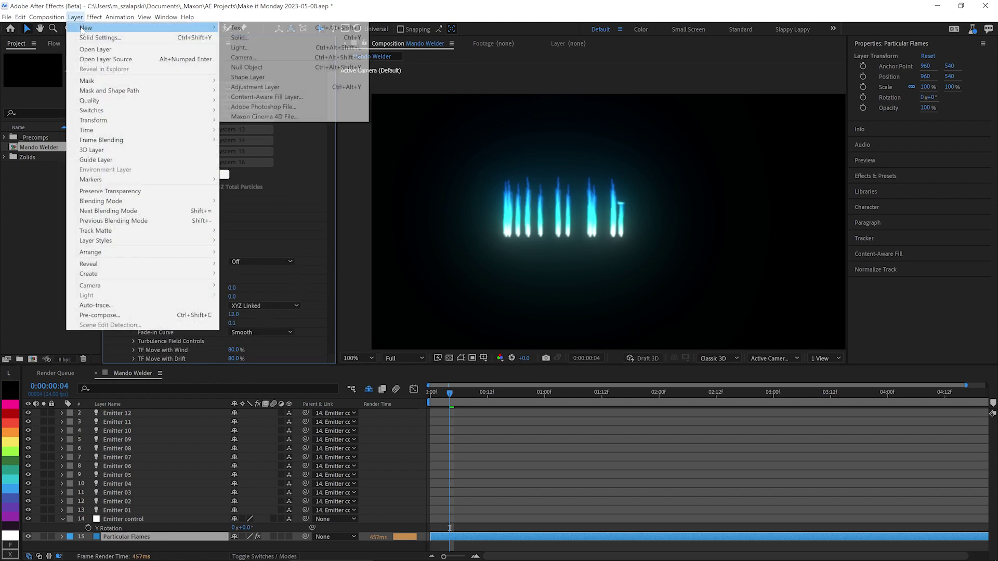
pyautogui.click(241, 58)
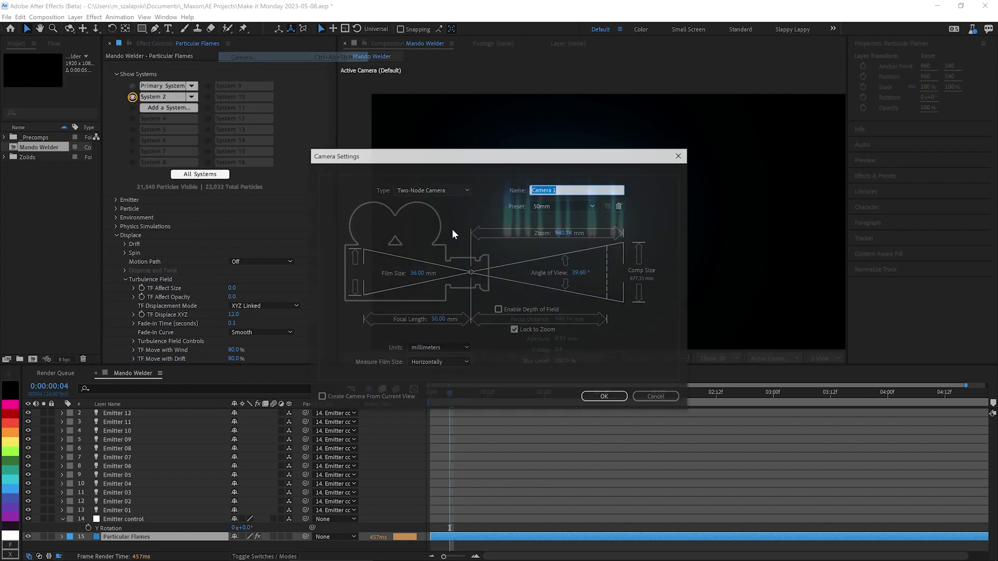
pyautogui.click(603, 396)
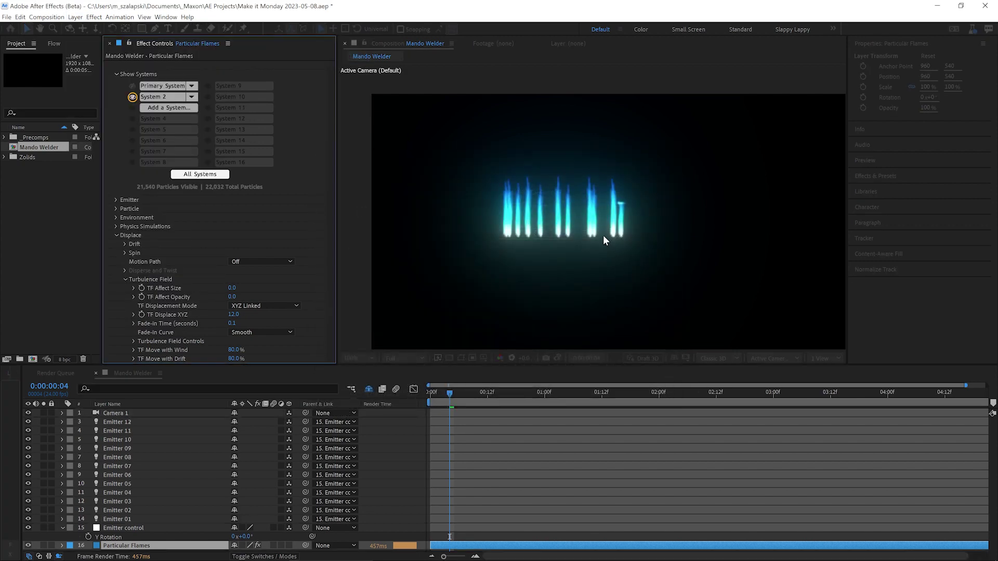
# Orbit the camera to look down on the ring of flames from above and dolly in closer
pyautogui.press('c')
pyautogui.moveTo(598, 233); pyautogui.dragTo(594, 252)
pyautogui.press('v')
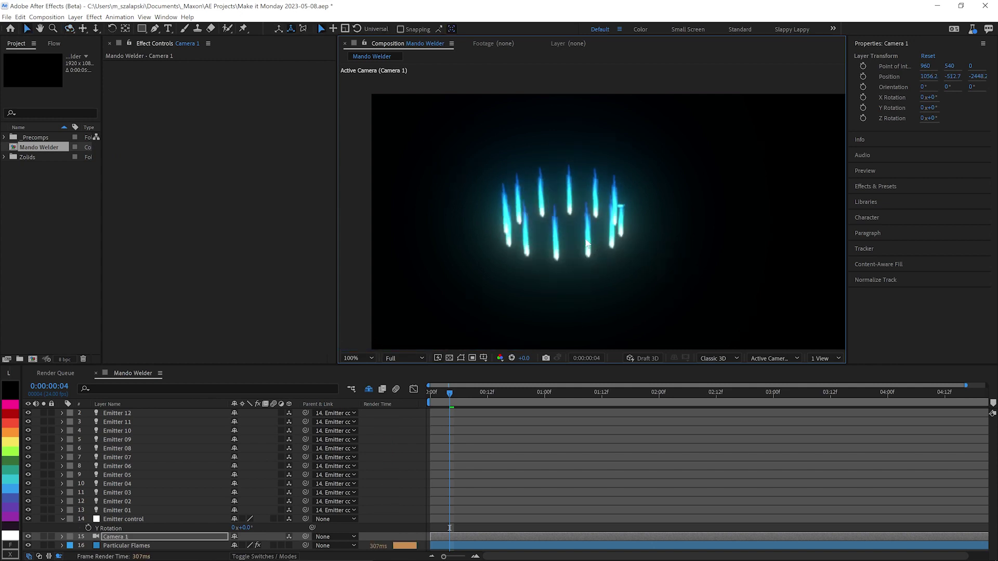
pyautogui.press('2')
pyautogui.press('v')
pyautogui.press('3')
pyautogui.moveTo(580, 237); pyautogui.dragTo(740, 236)
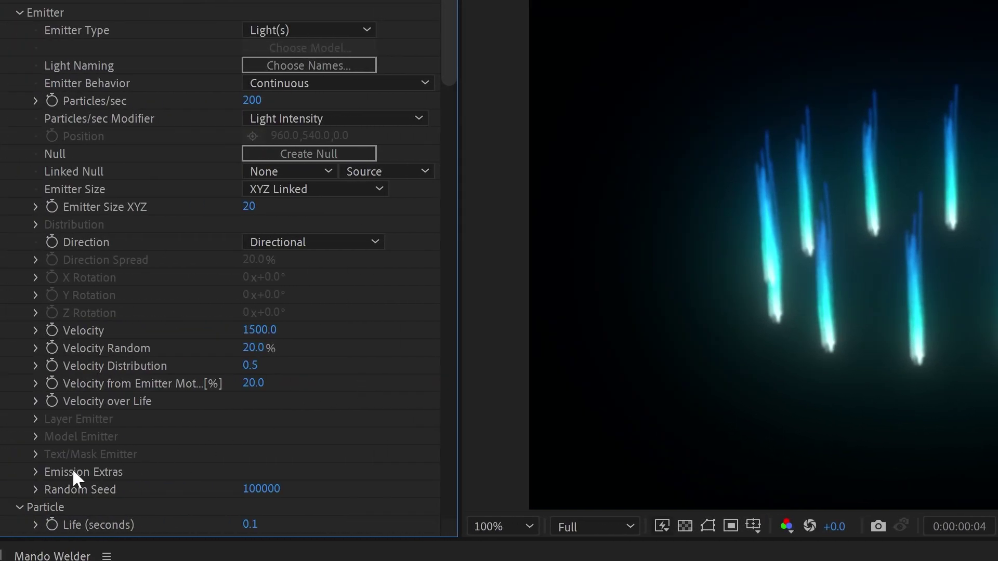
# Enable Lights Unique Seeds in the Emission Extras of the Particular Flames emitter
pyautogui.click(36, 472)
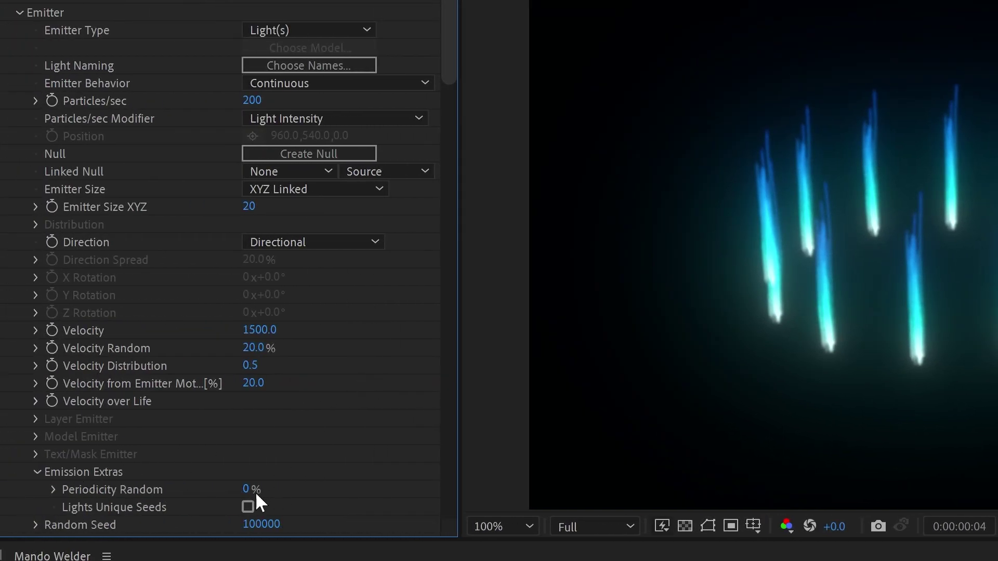
pyautogui.click(248, 507)
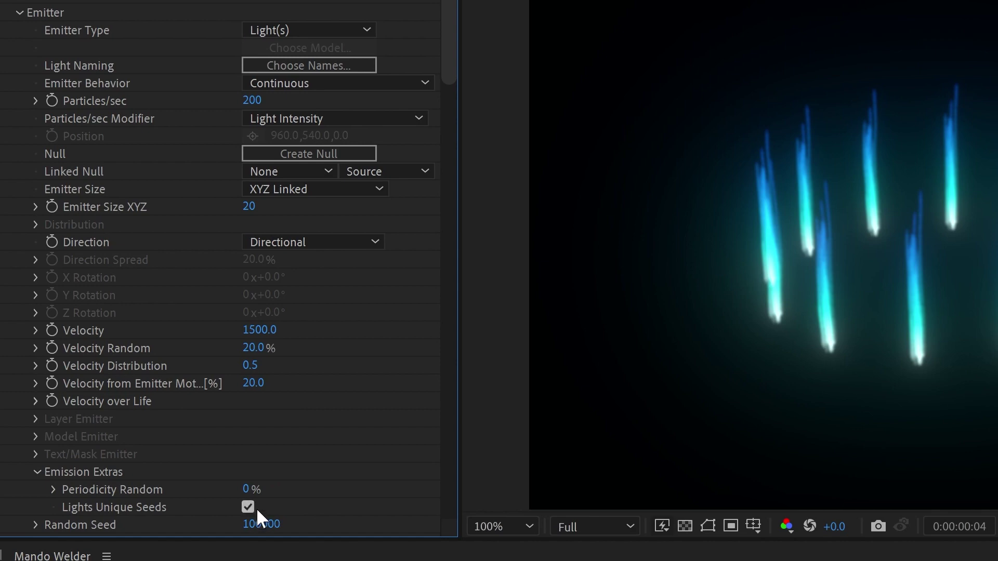